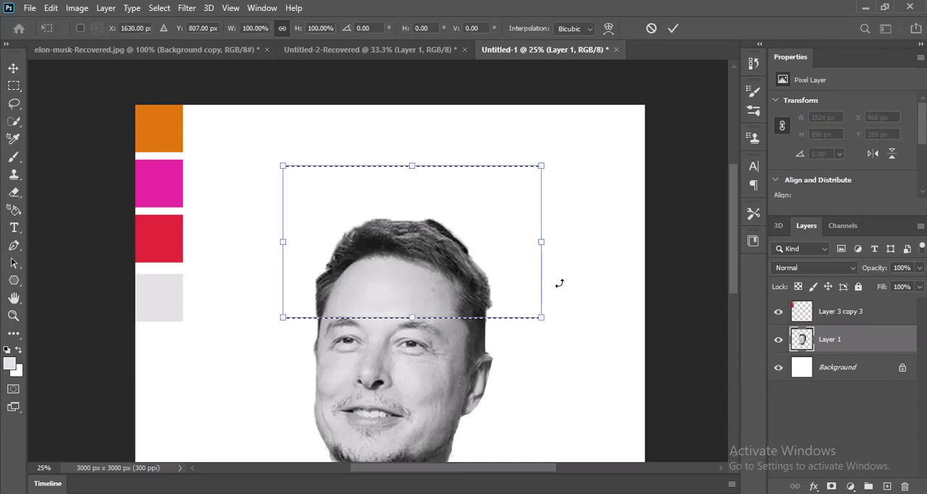
Rotate the selected hair-and-forehead slice about 15° counter-clockwise, move it so its lower-left corner meets the face's left edge, and deselect
drag(558, 176, 528, 135)
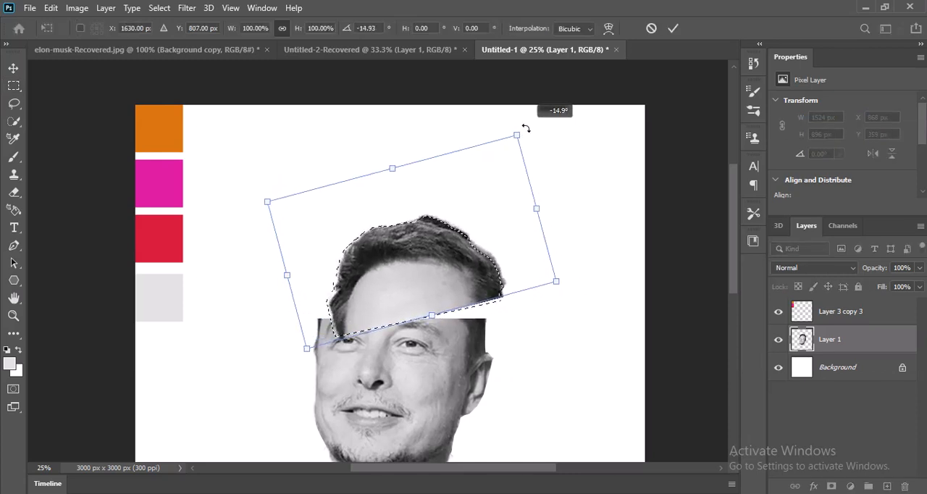
key(Return)
key(m)
drag(447, 277, 428, 263)
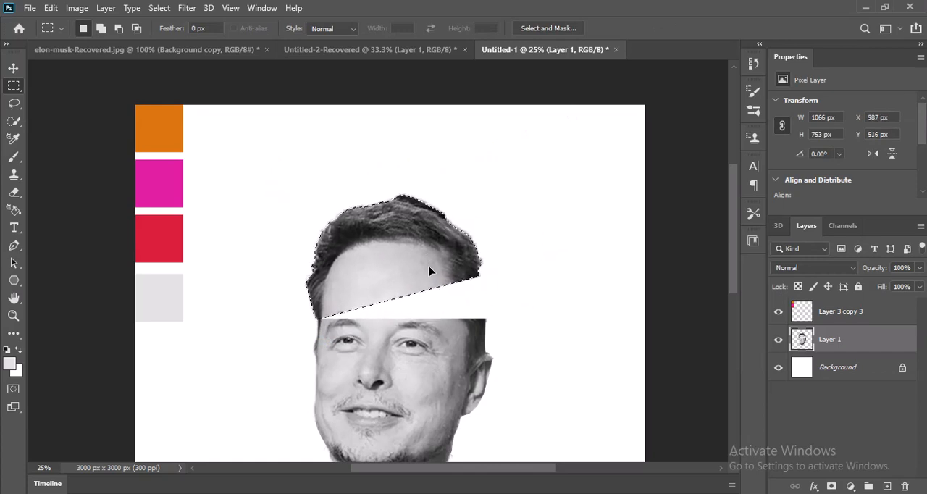
key(Return)
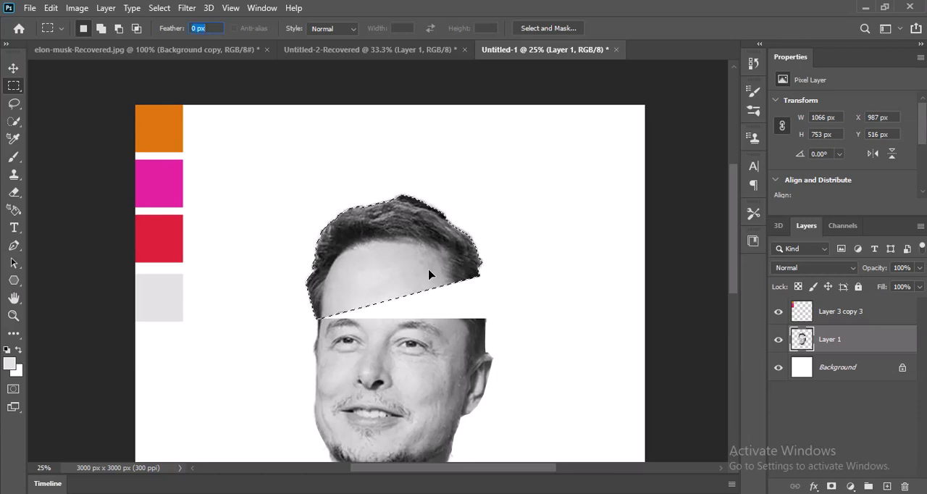
key(ctrl+d)
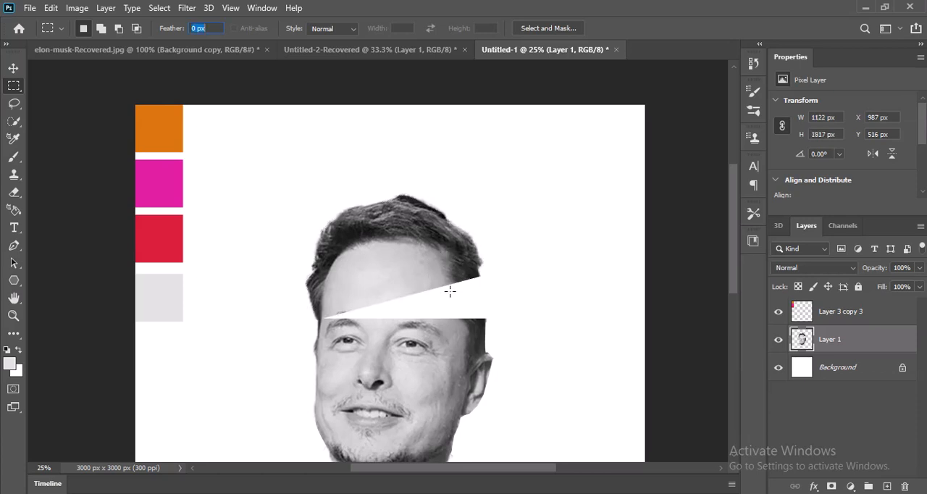
Select the face from below the eyes down, rotate it counter-clockwise, move it down to open a wedge-shaped gap, and deselect
scroll(730, 192, down, 5)
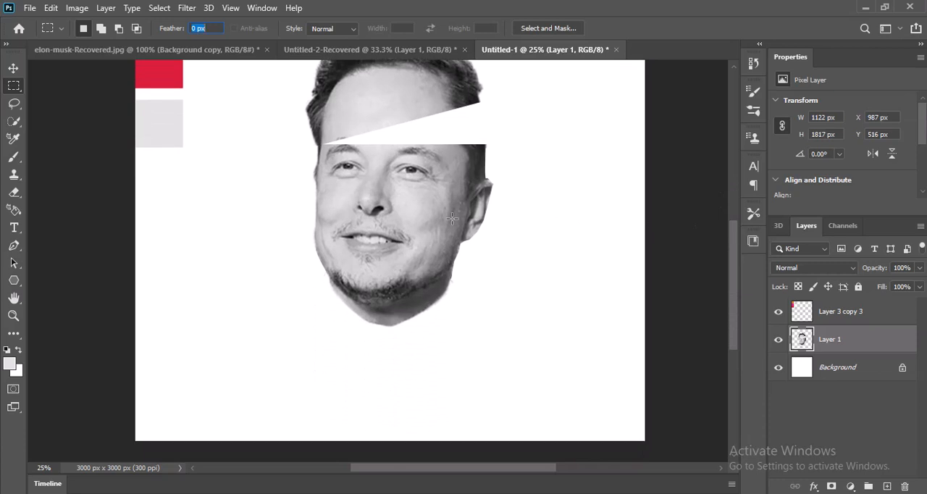
drag(300, 190, 507, 367)
drag(462, 299, 456, 308)
key(ctrl+t)
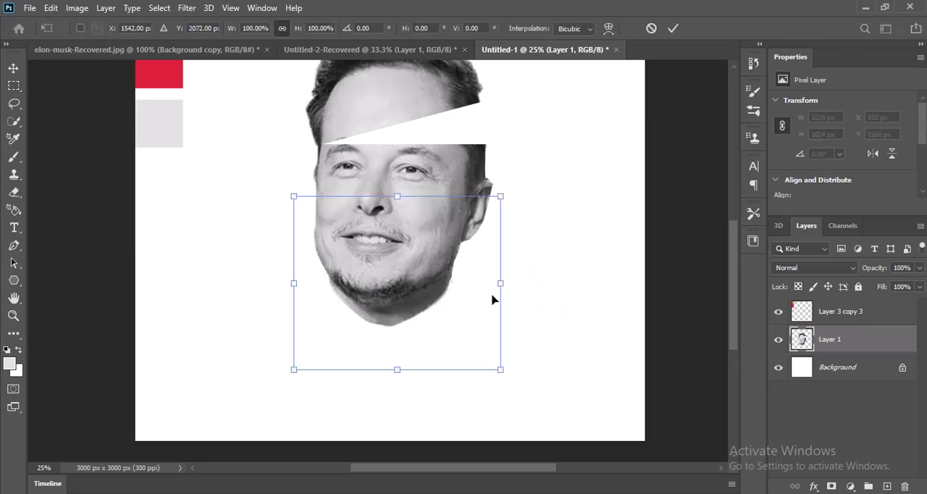
drag(557, 184, 536, 142)
drag(425, 226, 447, 248)
key(Return)
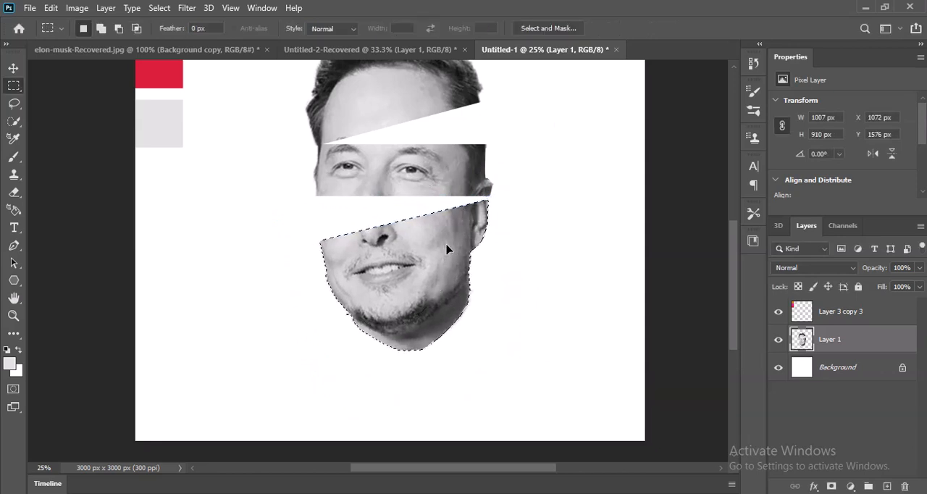
key(ctrl+d)
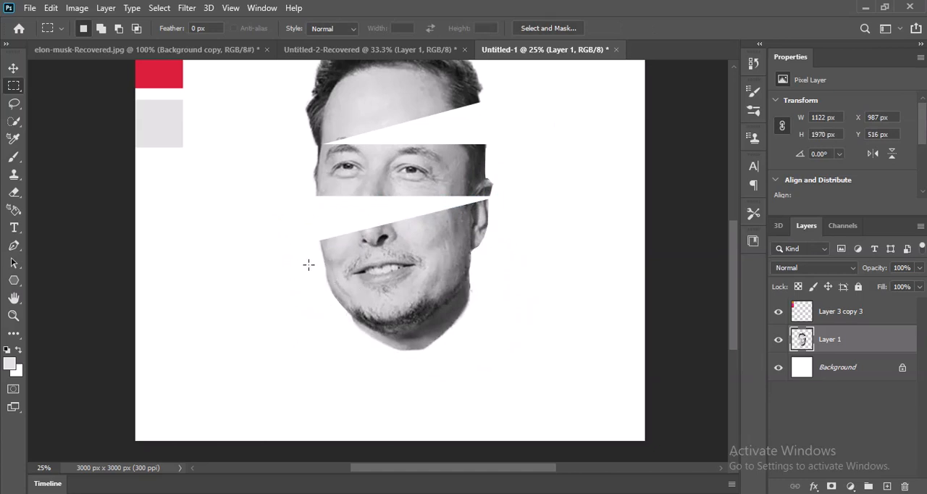
Select the mouth-and-chin part, rotate it about 11° clockwise, move it down so its left corner touches the slice above, and deselect
drag(308, 263, 535, 372)
key(ctrl+t)
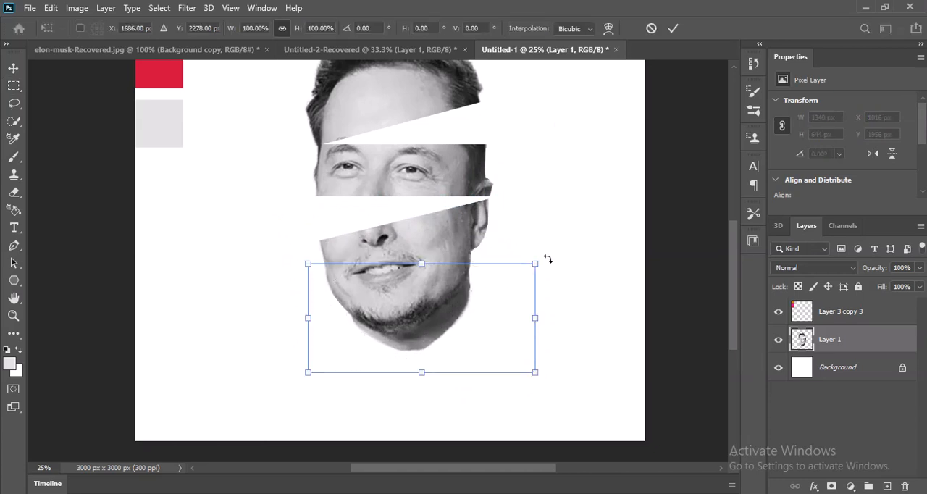
mouse_move(546, 259)
mouse_down()
mouse_move(544, 234)
mouse_move(524, 225)
mouse_move(542, 268)
mouse_up()
drag(442, 297, 433, 317)
key(Return)
key(m)
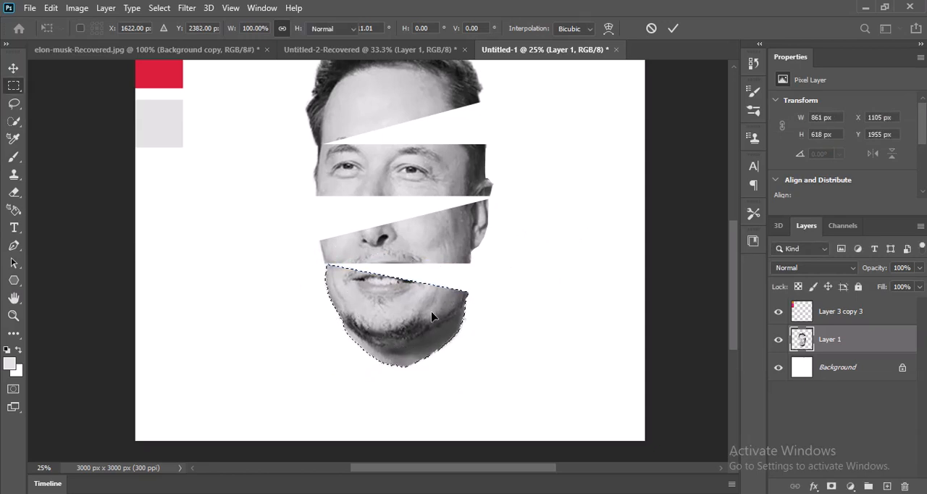
key(ctrl+d)
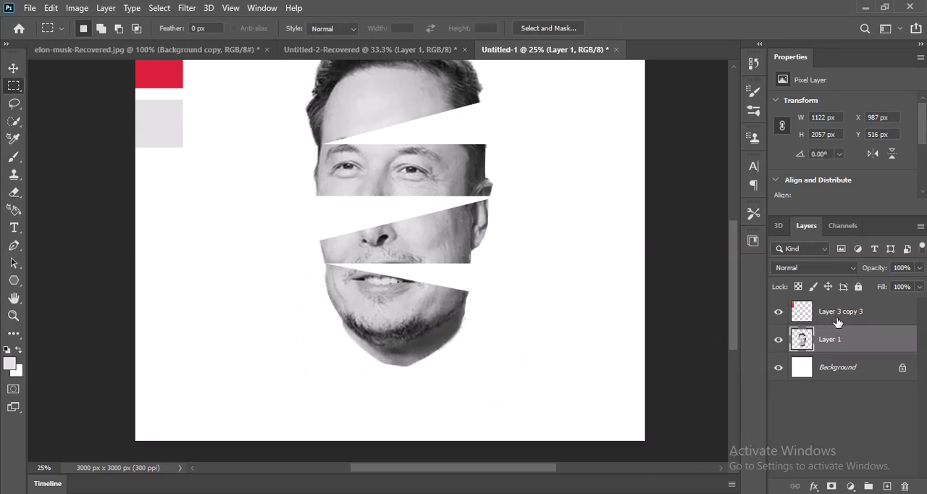
Add a new layer beneath the face layer and make a dome-shaped Pen tool selection covering the gap between forehead and eyes
click(886, 485)
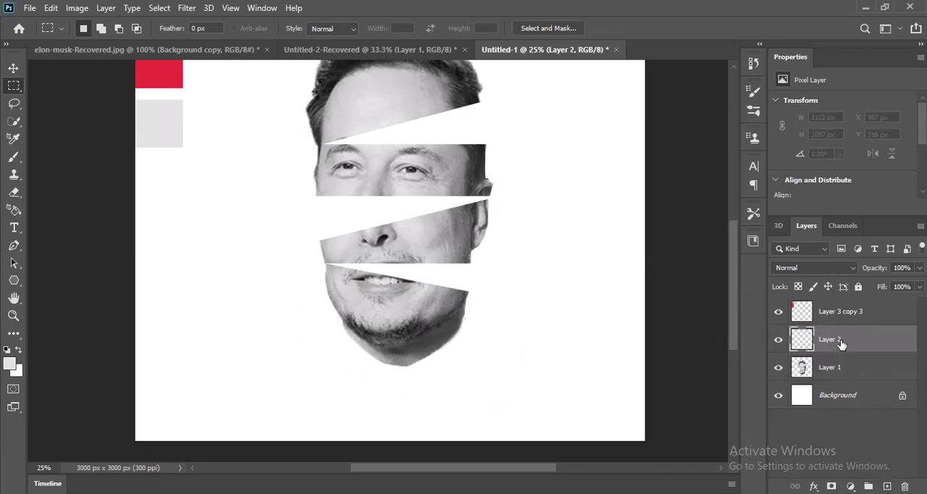
drag(840, 343, 844, 378)
scroll(648, 384, up, 2)
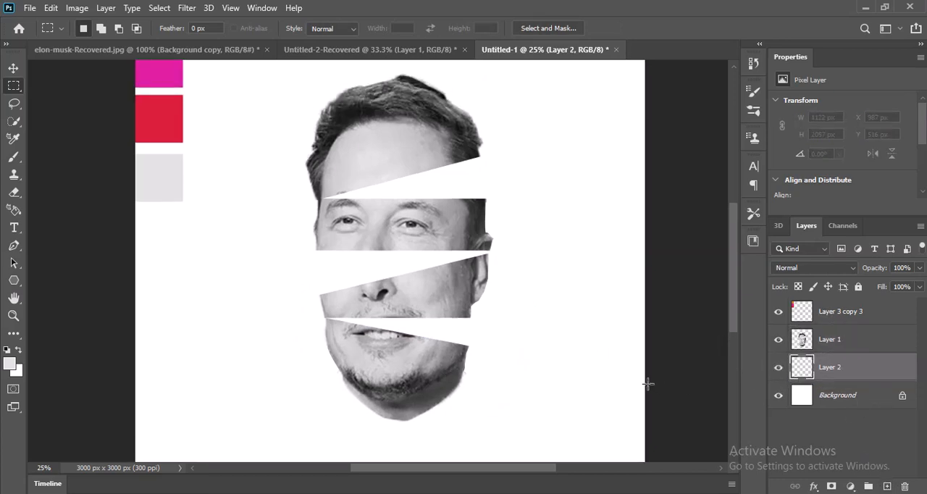
scroll(648, 384, up, 3)
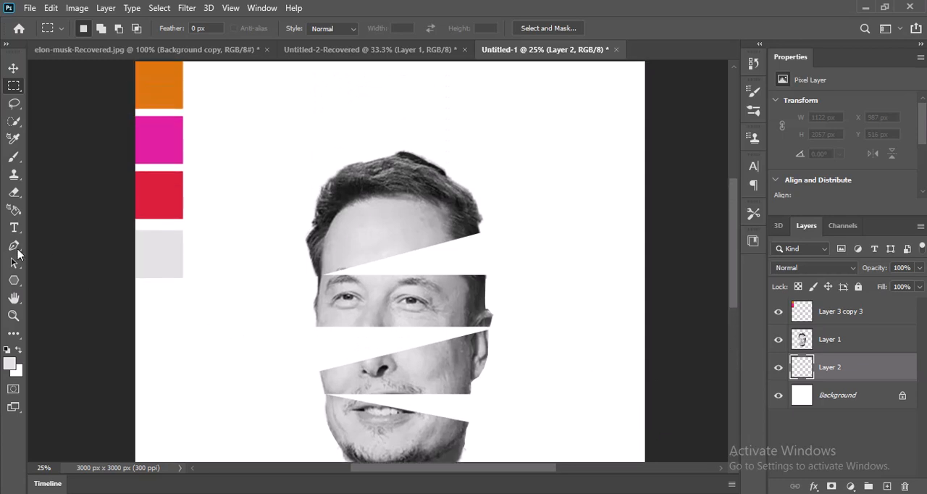
click(14, 248)
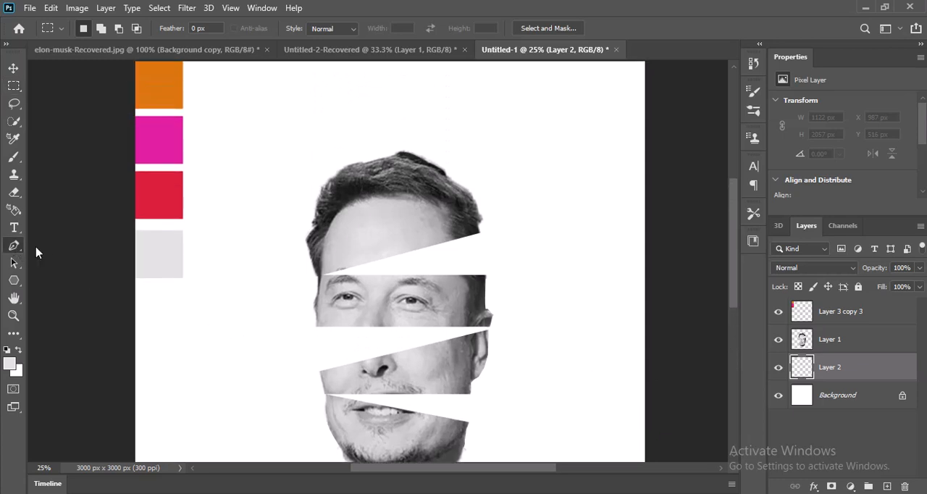
click(321, 292)
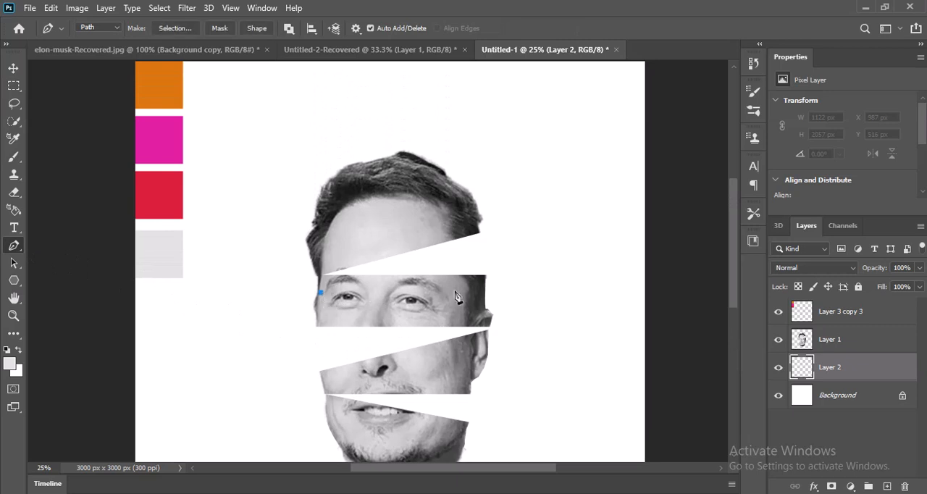
click(485, 276)
drag(429, 228, 365, 226)
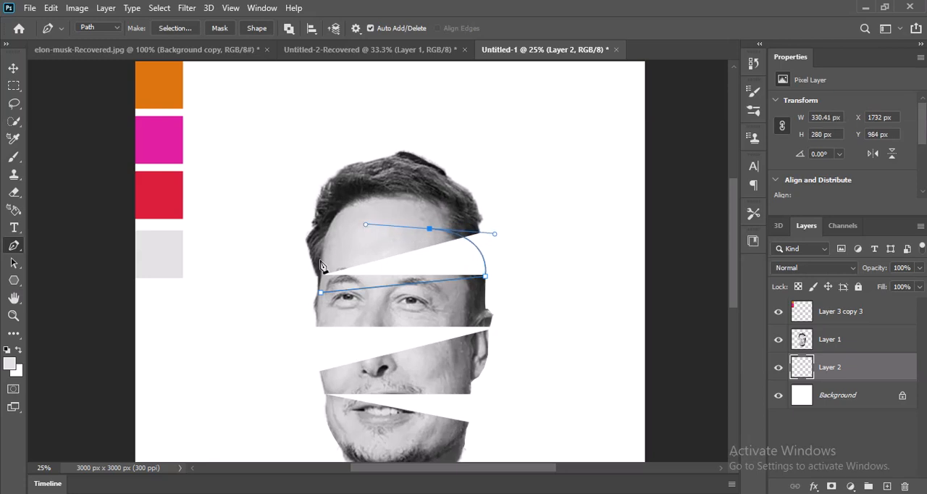
click(319, 260)
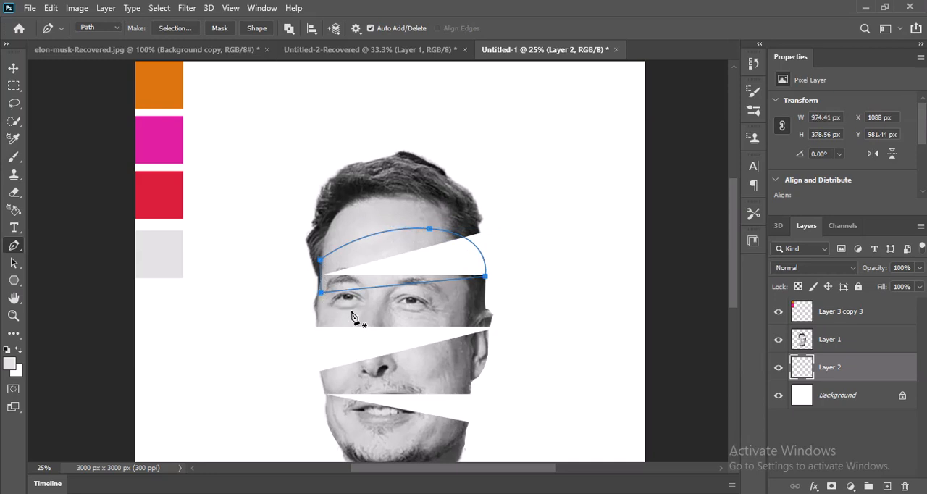
key(ctrl+Return)
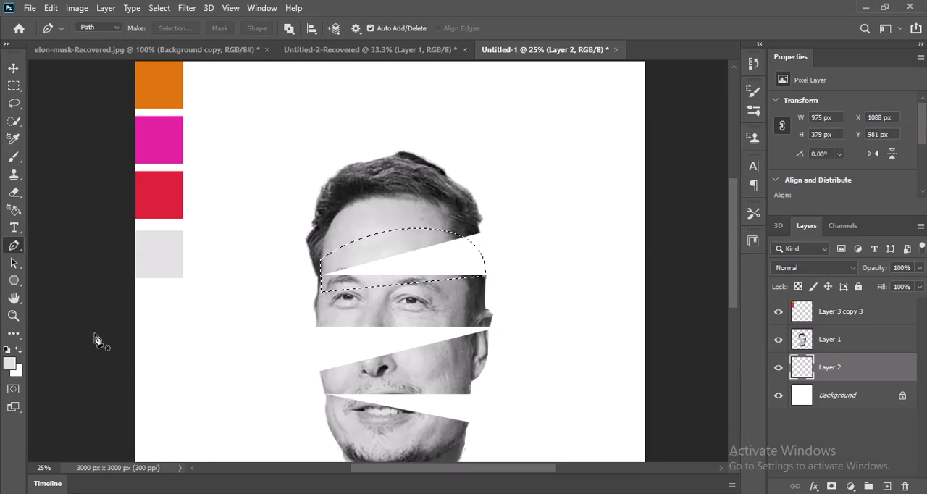
Fill the dome-shaped selection with a left-to-right black-to-orange linear gradient, then deselect
click(20, 335)
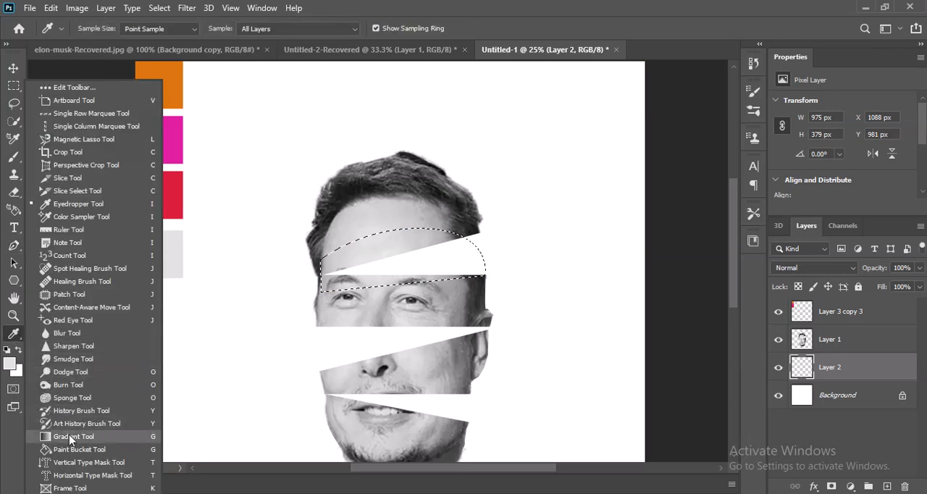
click(58, 438)
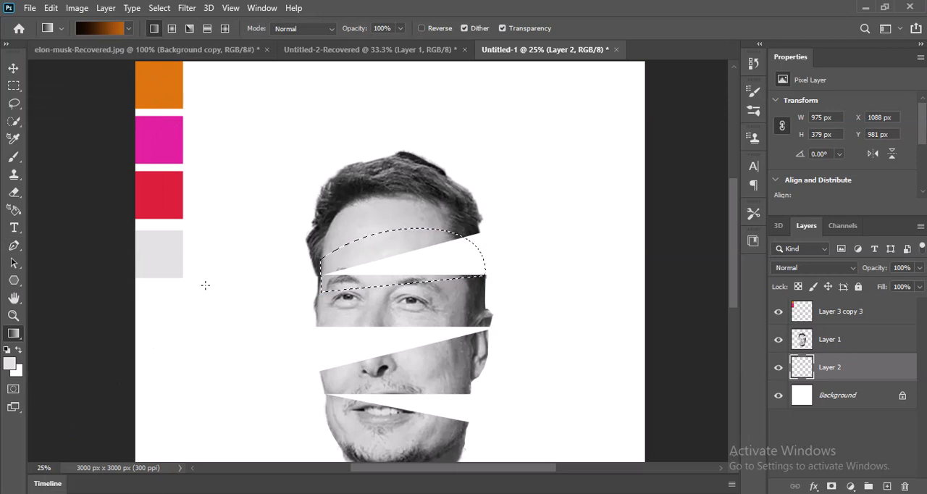
drag(322, 273, 484, 268)
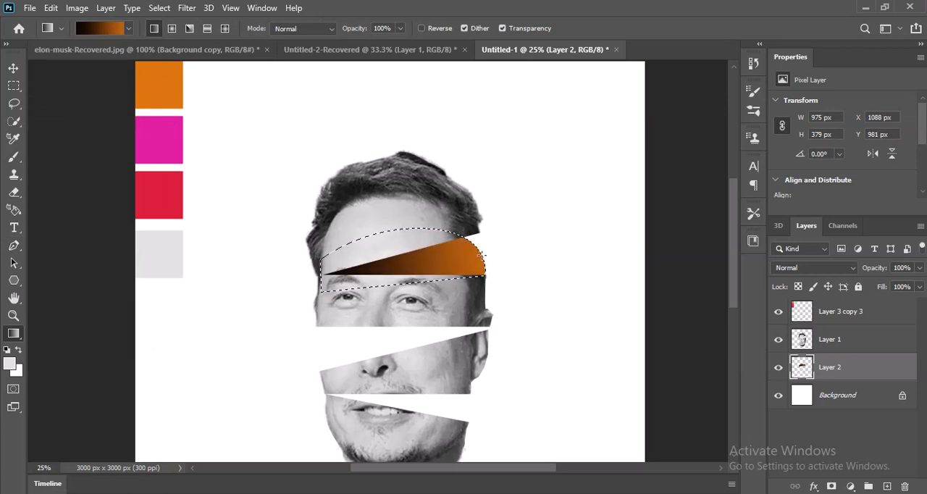
drag(332, 268, 535, 243)
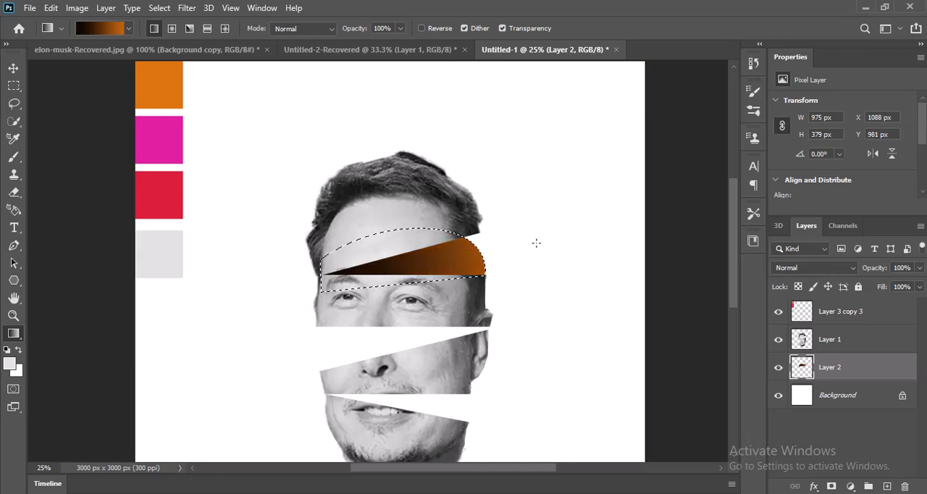
key(ctrl+d)
Add another layer beneath the face layer and make a Pen tool selection around the gap between the eyes and nose, curving its left edge
scroll(504, 260, down, 5)
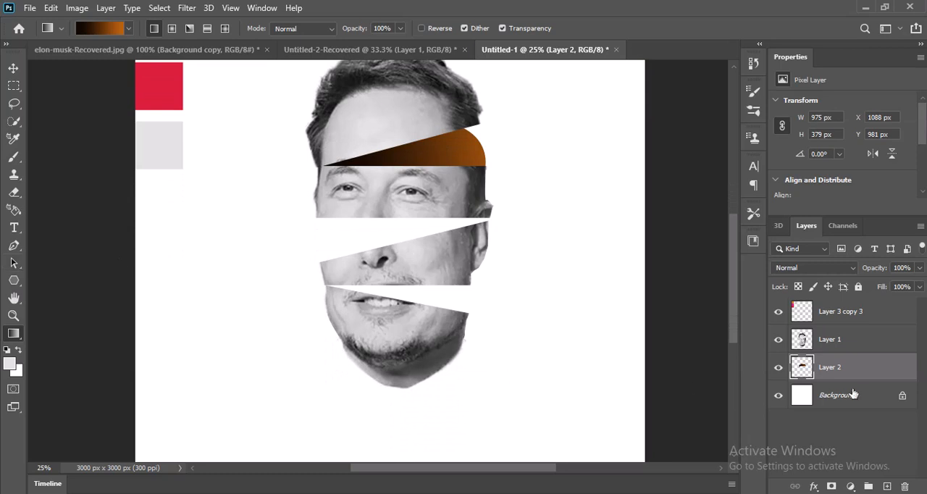
click(886, 486)
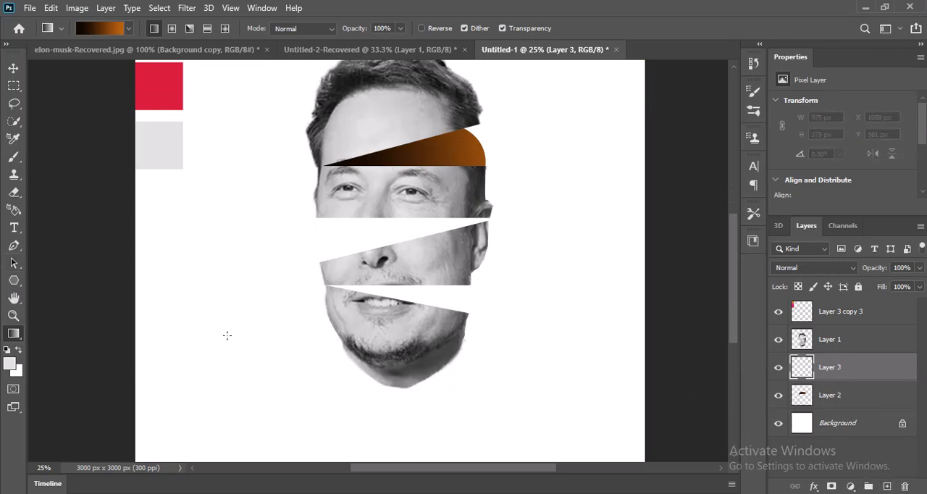
click(24, 247)
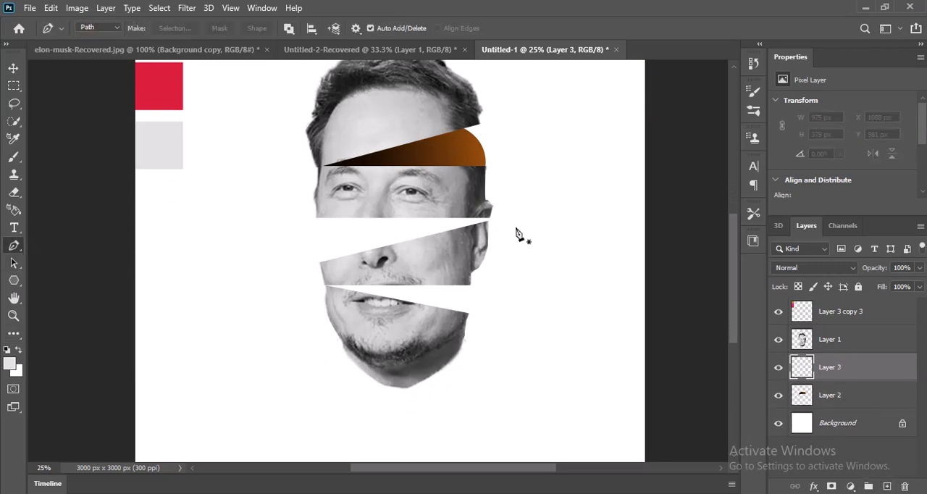
click(323, 267)
click(469, 236)
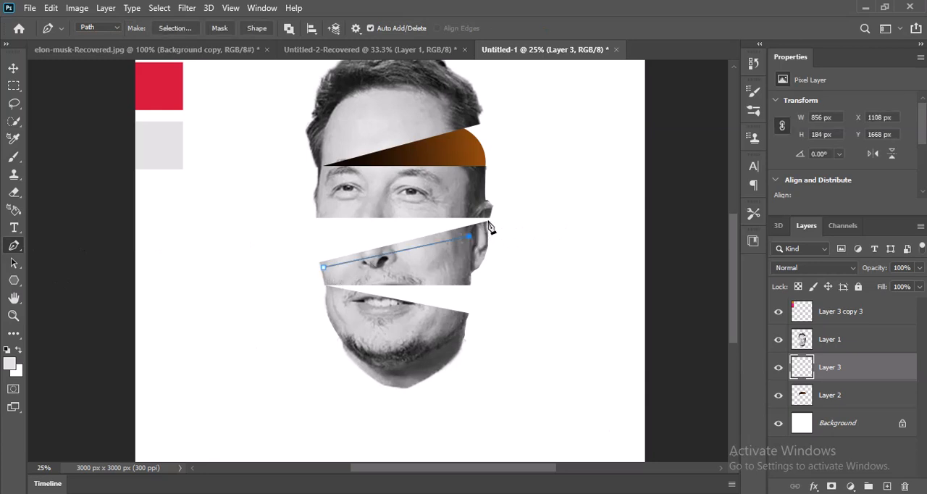
click(488, 220)
click(475, 207)
click(385, 201)
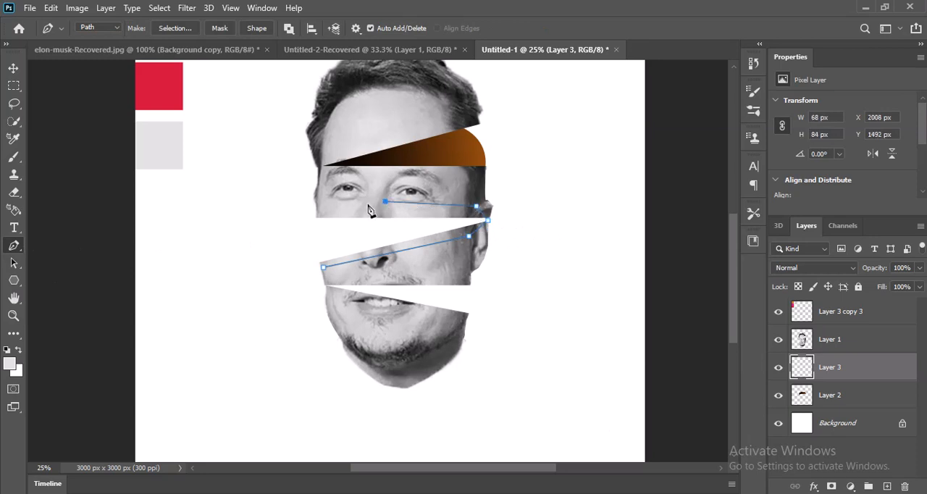
click(331, 209)
drag(324, 268, 339, 314)
key(ctrl+Return)
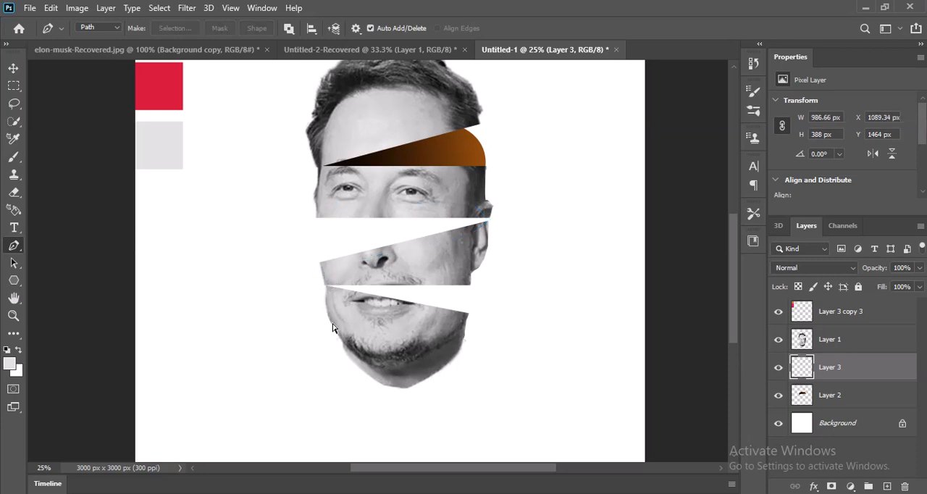
Change the gradient's orange stop to the red sample colour (da1f3a), fill the eye-nose gap diagonally from black down to red, and deselect
click(15, 335)
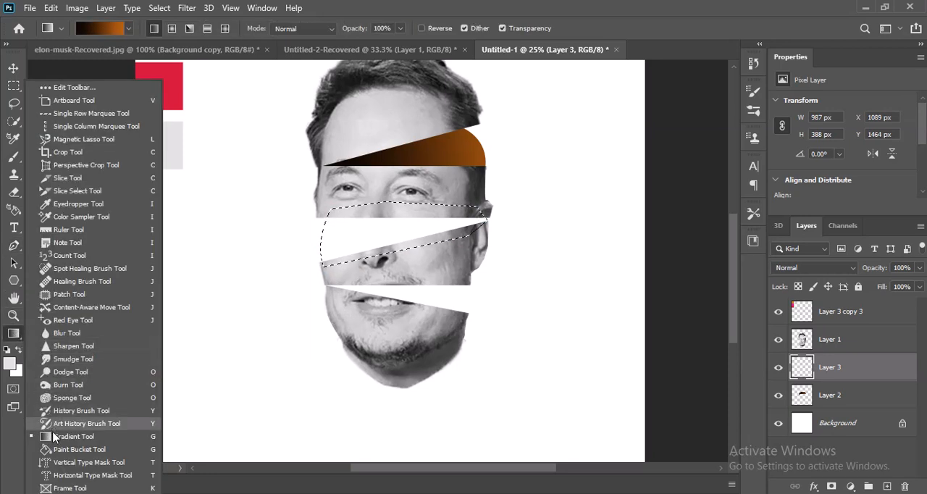
click(58, 420)
click(10, 333)
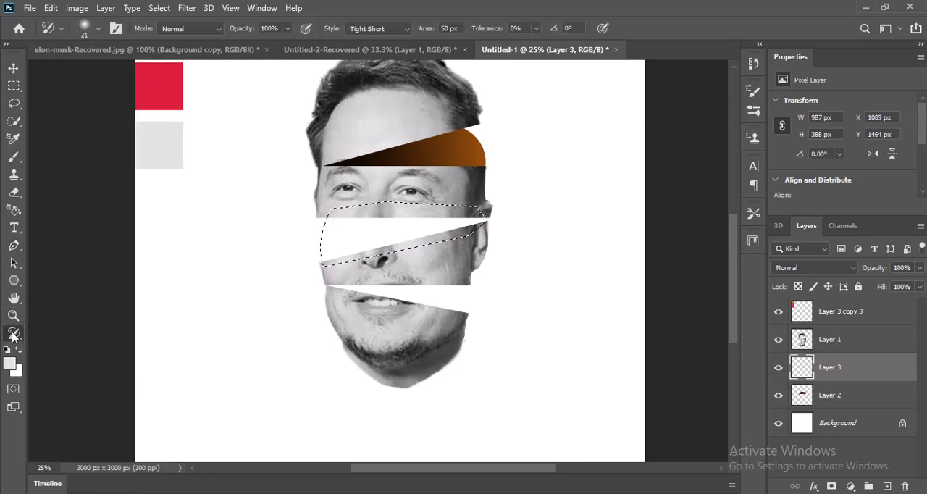
click(65, 436)
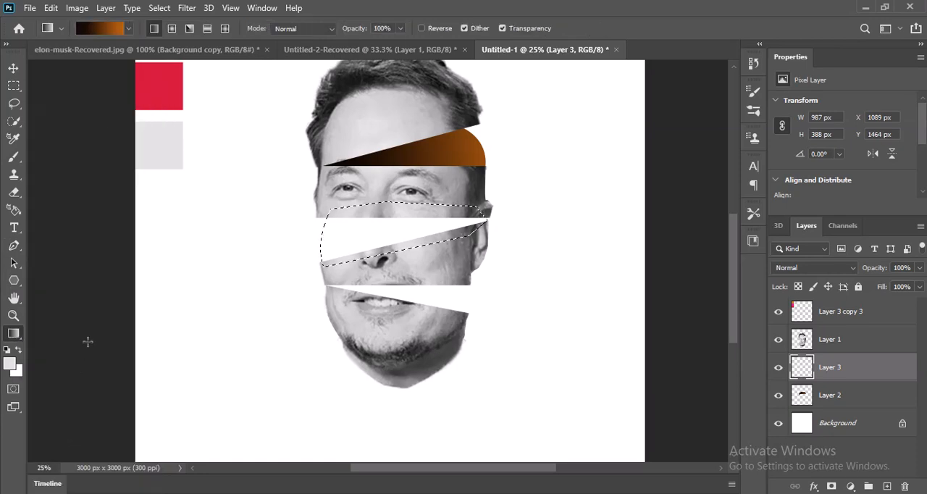
click(106, 29)
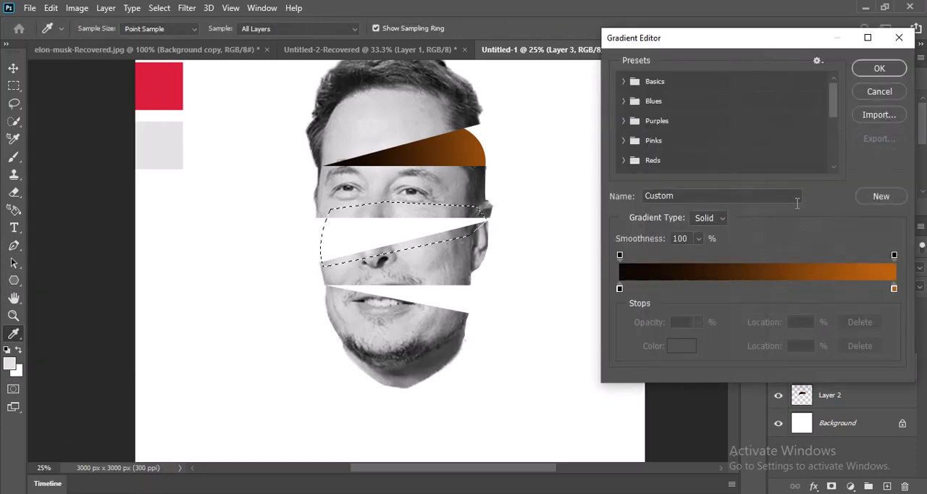
click(894, 288)
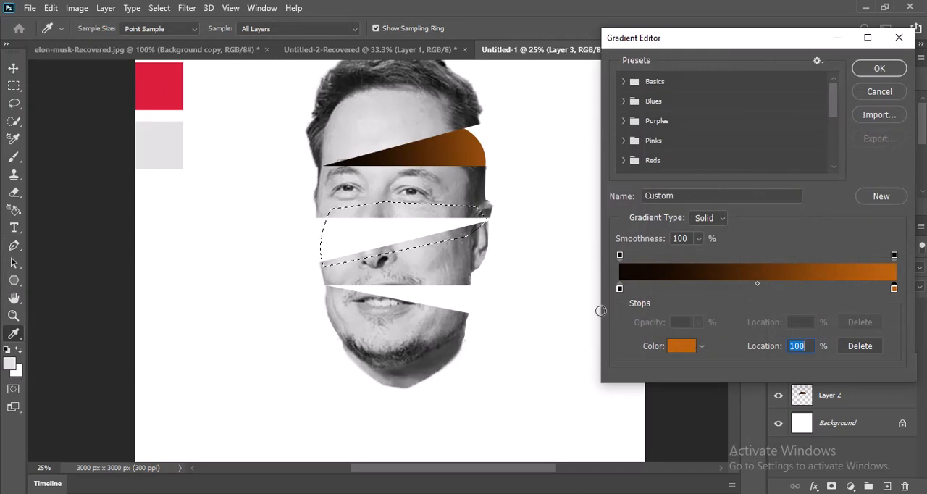
click(181, 94)
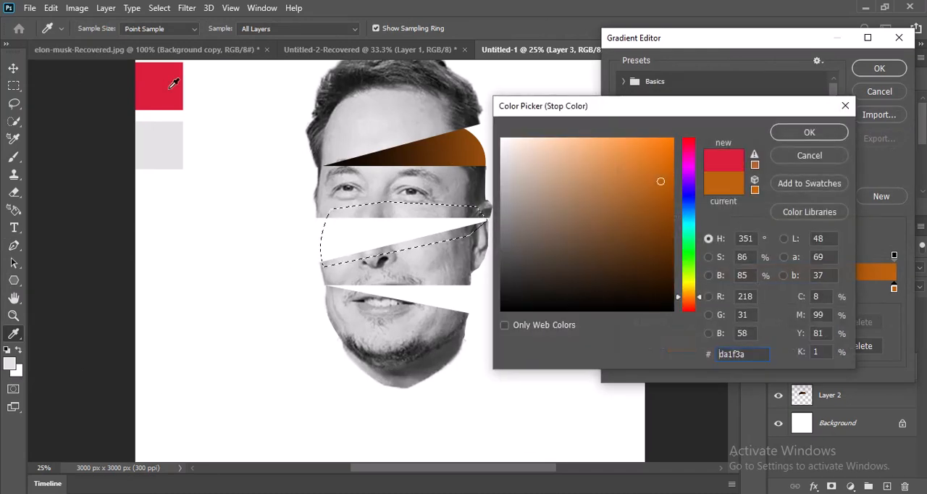
click(785, 134)
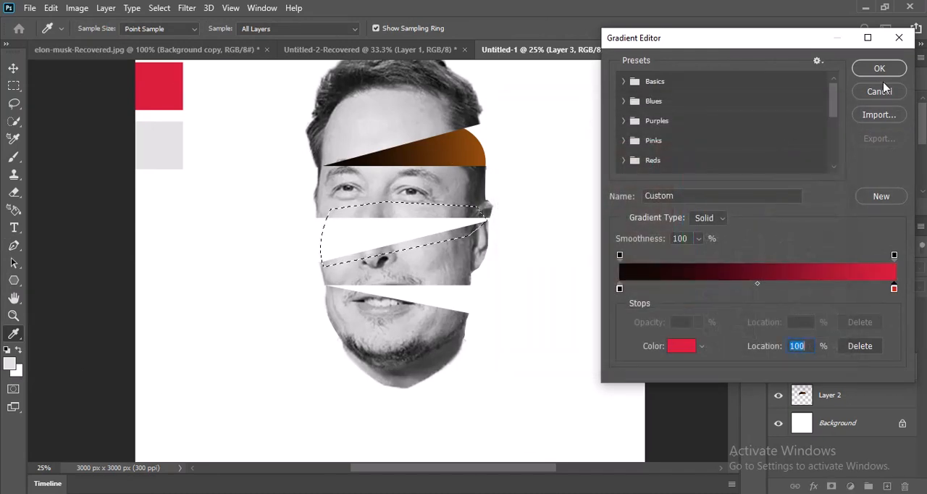
click(885, 74)
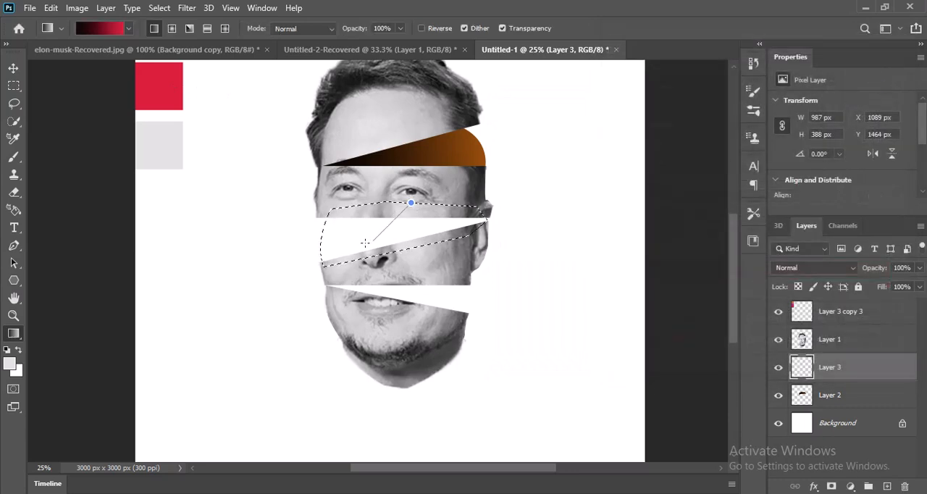
drag(327, 267, 327, 268)
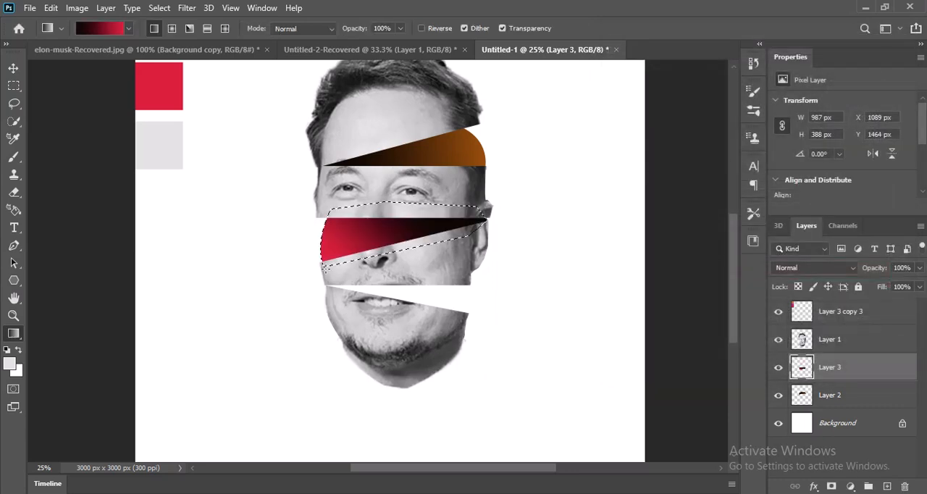
key(ctrl+d)
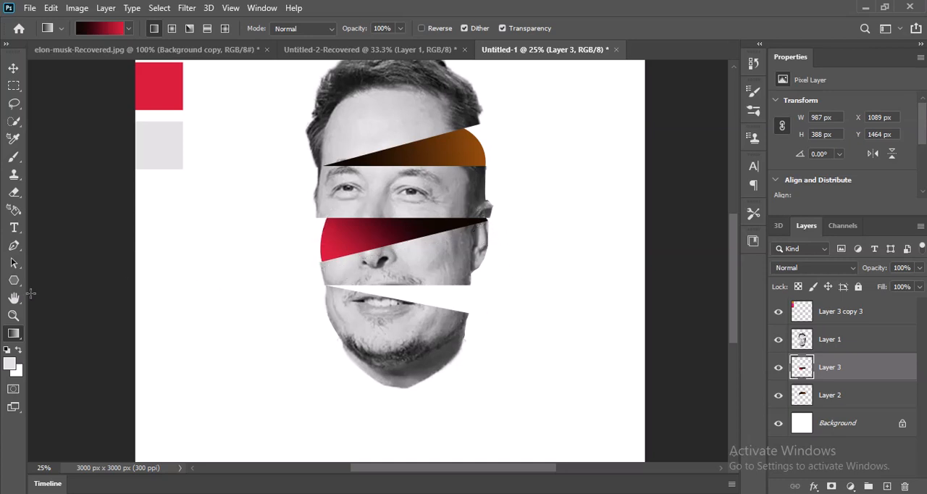
Make a Pen tool selection around the gap between nose and mouth, curving its right edge, and add a new layer beneath the face layer
click(14, 245)
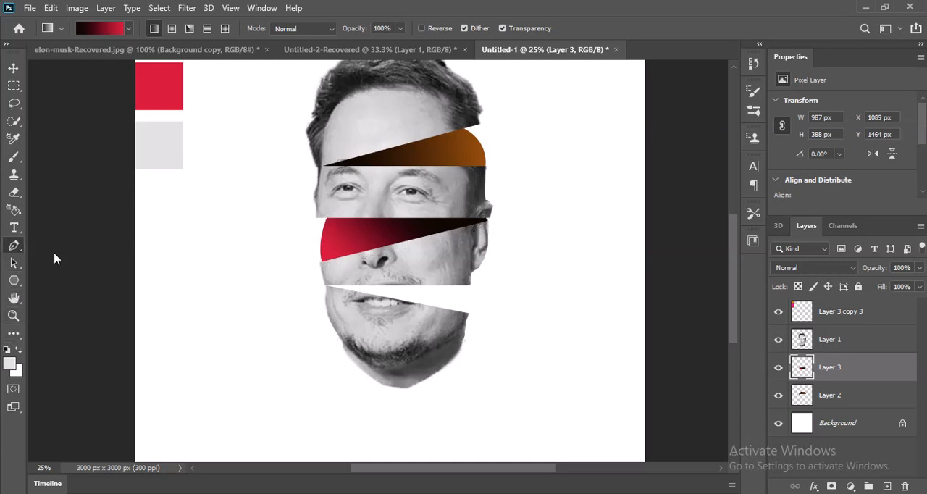
click(325, 285)
click(335, 299)
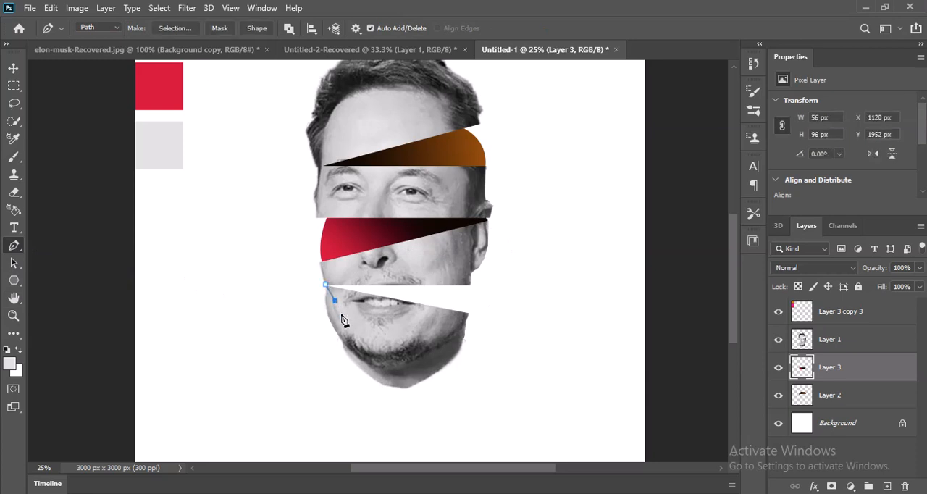
click(444, 323)
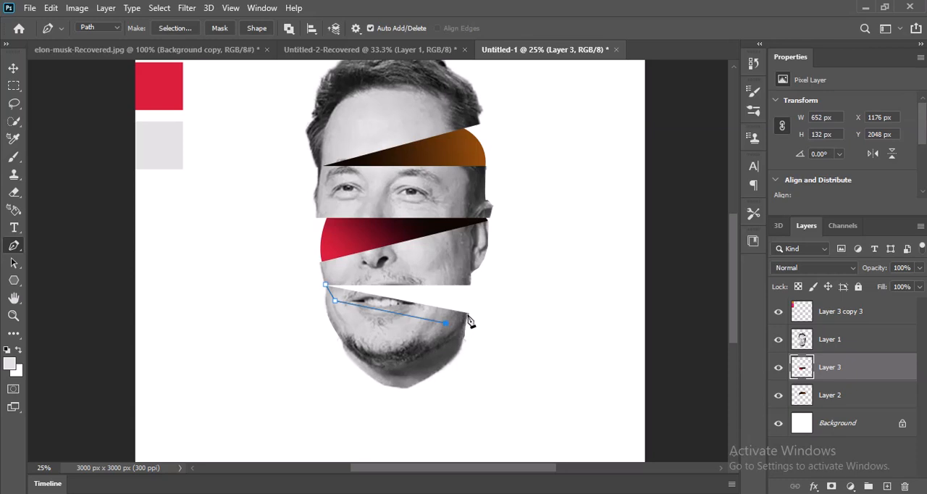
click(467, 314)
drag(409, 275, 313, 268)
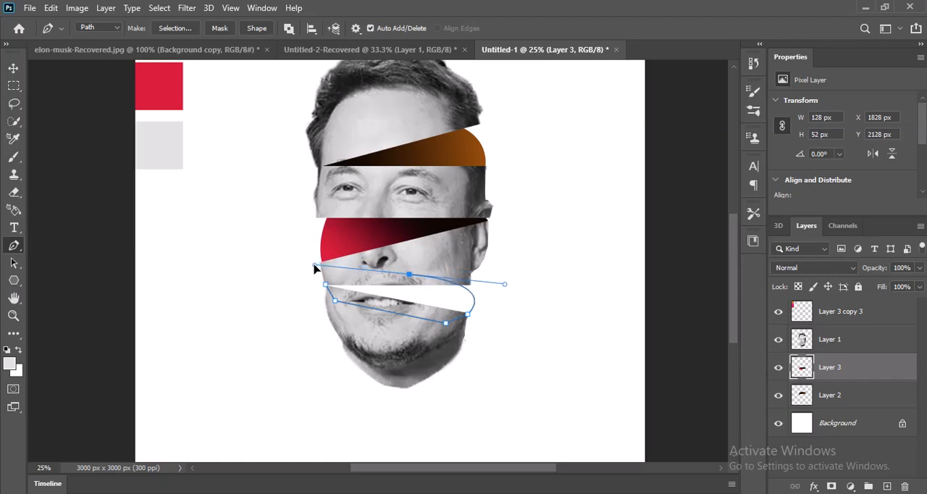
alt+click(409, 275)
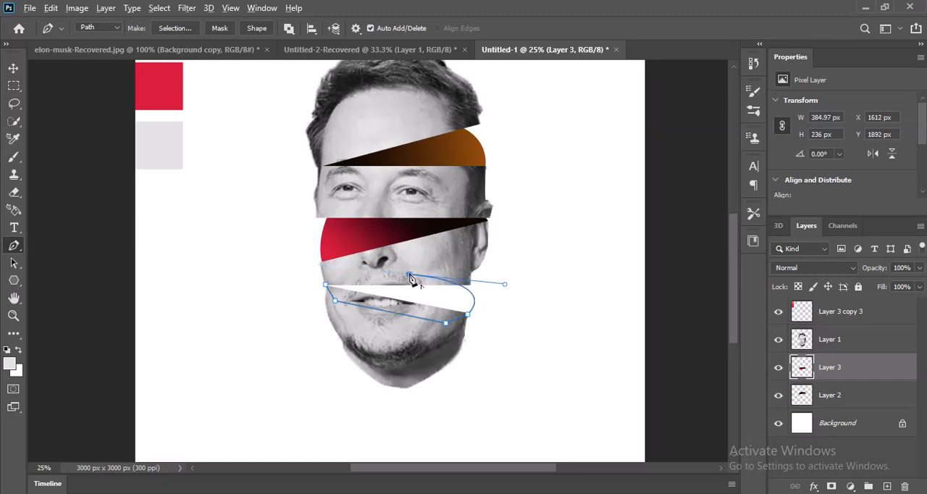
click(336, 270)
click(326, 286)
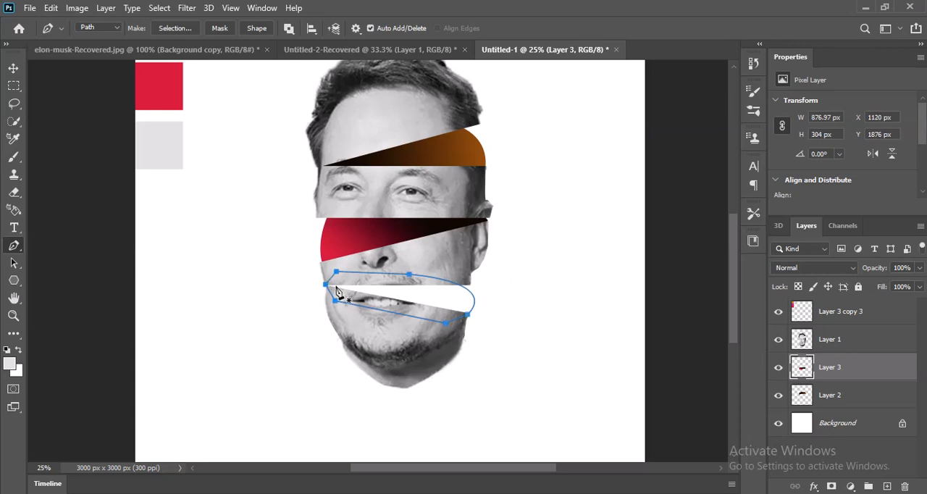
key(ctrl+Return)
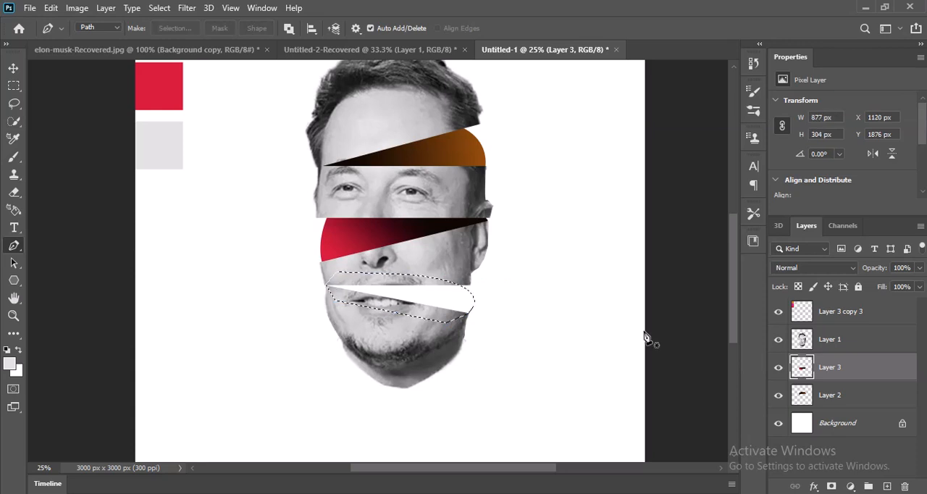
scroll(668, 413, up, 3)
scroll(671, 413, up, 1)
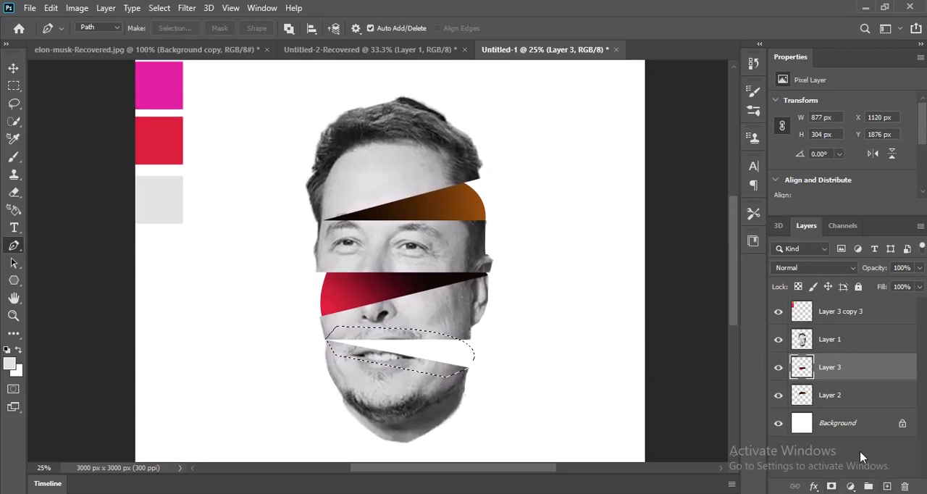
click(887, 486)
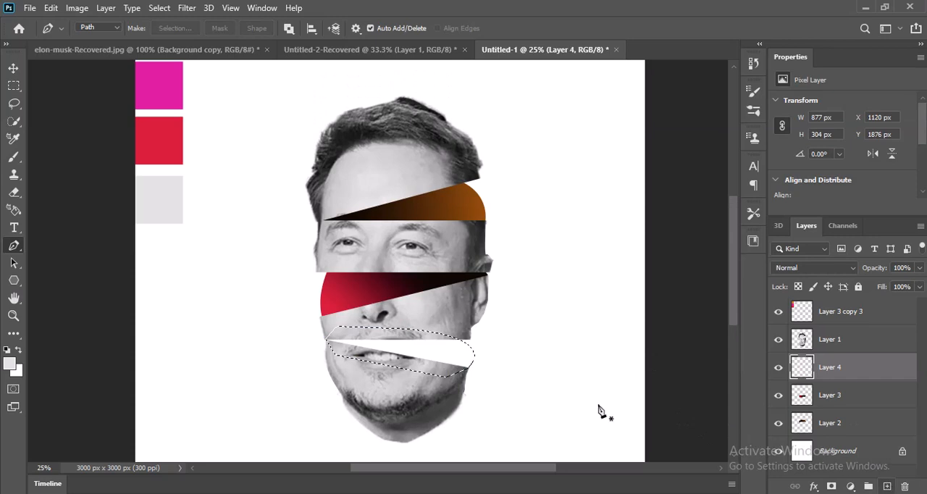
Change the gradient's red stop to the magenta sample colour (e020a1), fill the nose-mouth gap left to right from black to magenta, and deselect
click(16, 338)
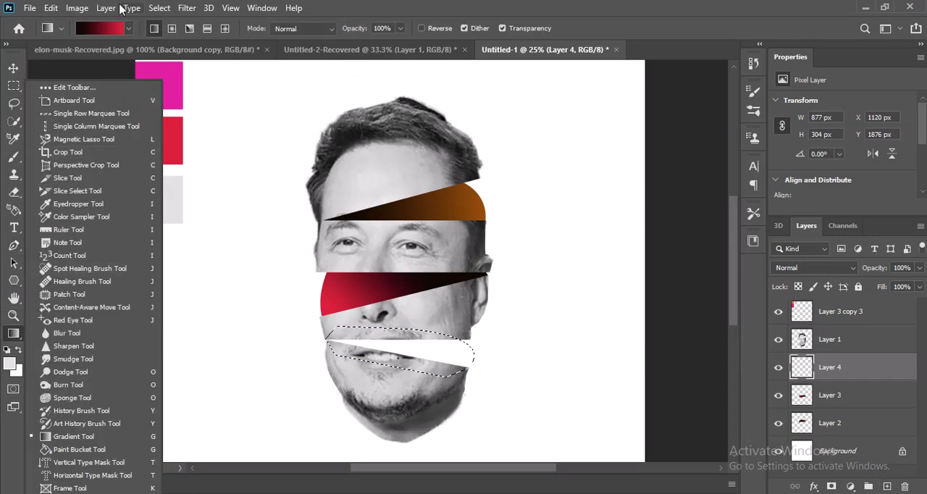
click(102, 29)
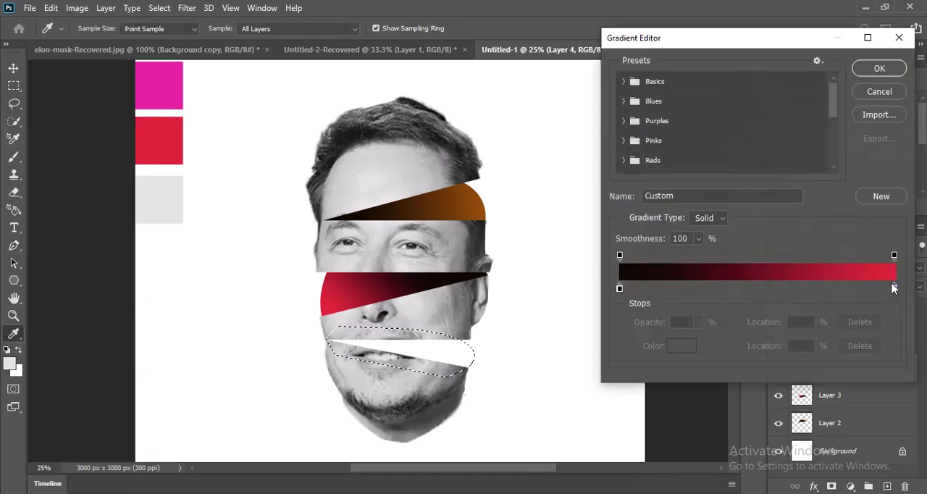
click(893, 289)
click(680, 346)
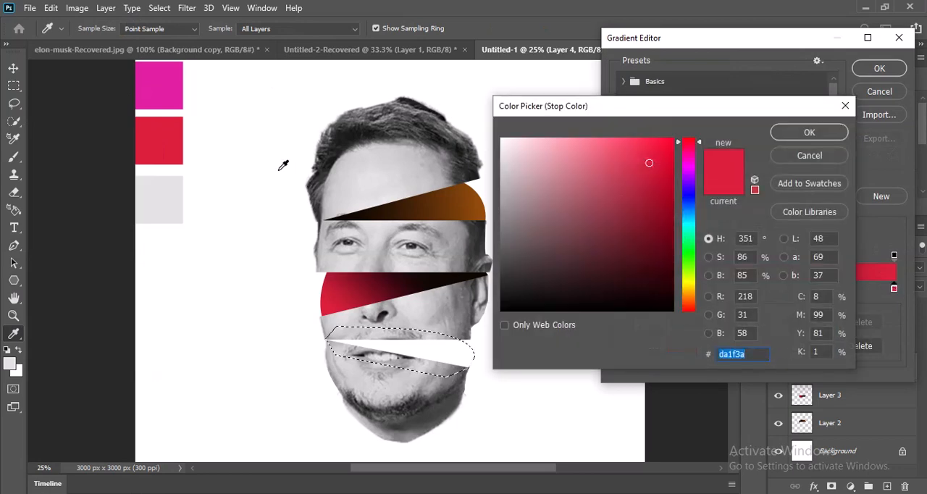
click(175, 92)
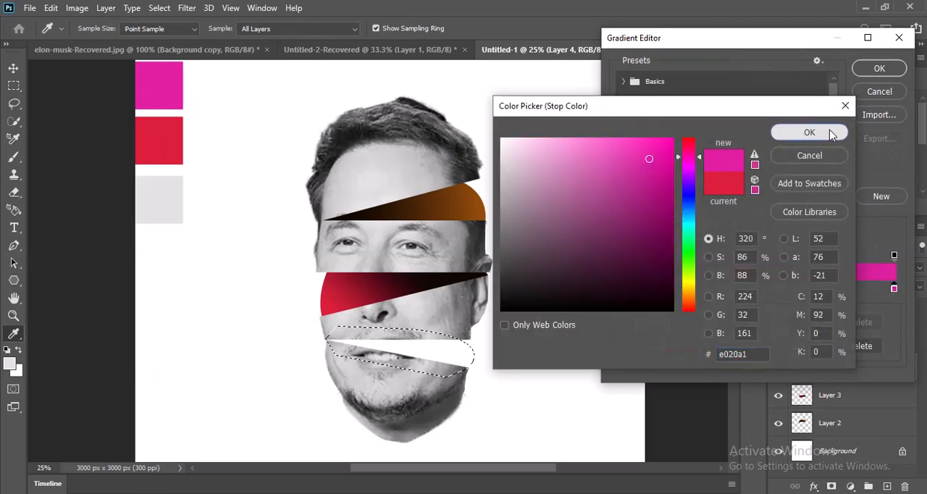
click(809, 132)
click(879, 68)
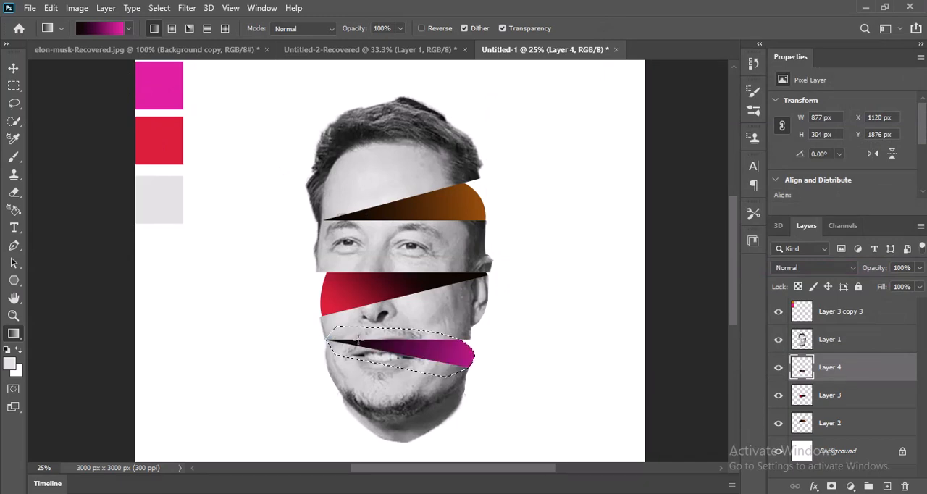
drag(331, 330, 578, 360)
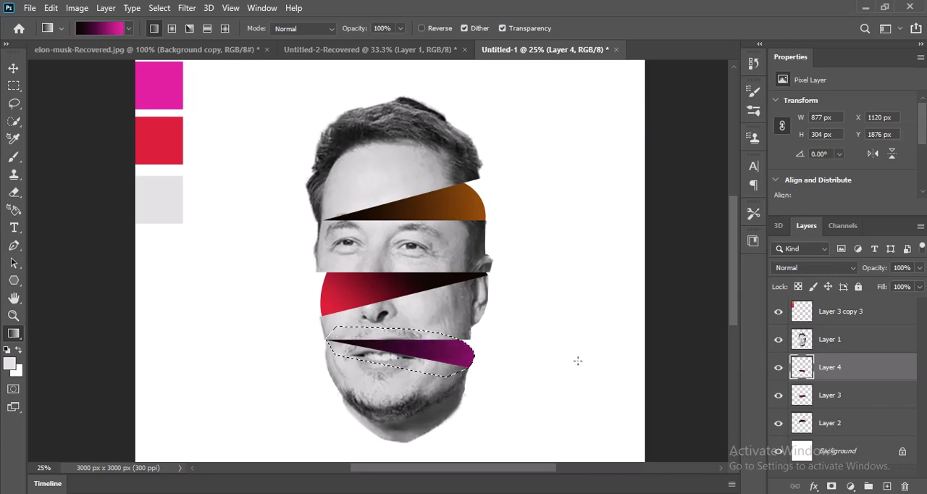
key(ctrl+d)
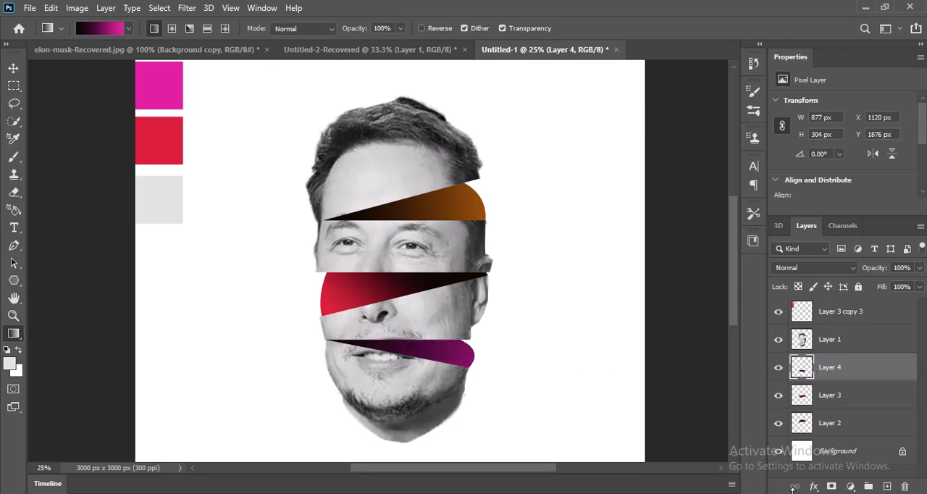
Fill the Background layer with light grey e2e2e2 and delete the layer holding the colour samples
click(856, 451)
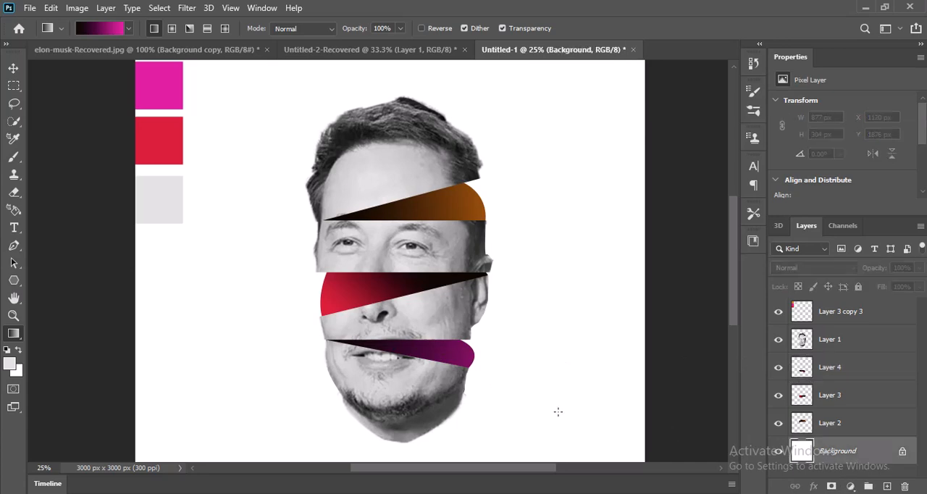
click(11, 363)
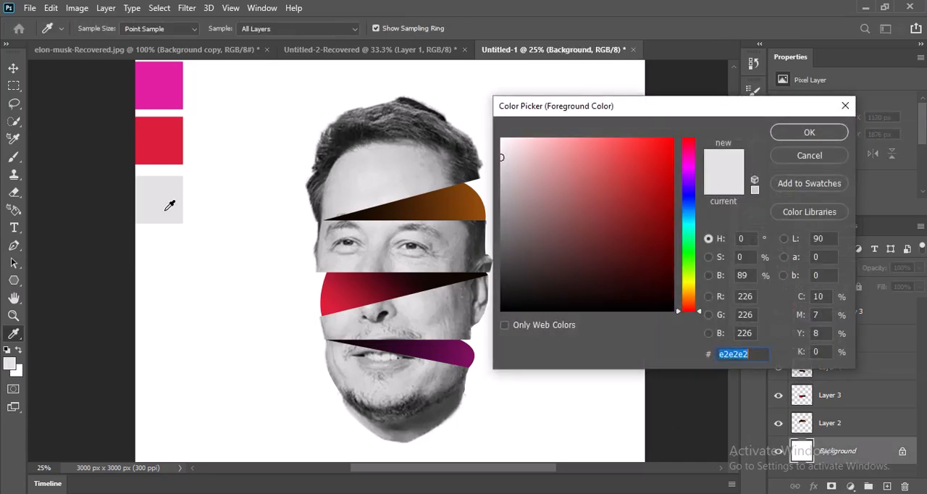
click(809, 133)
key(g)
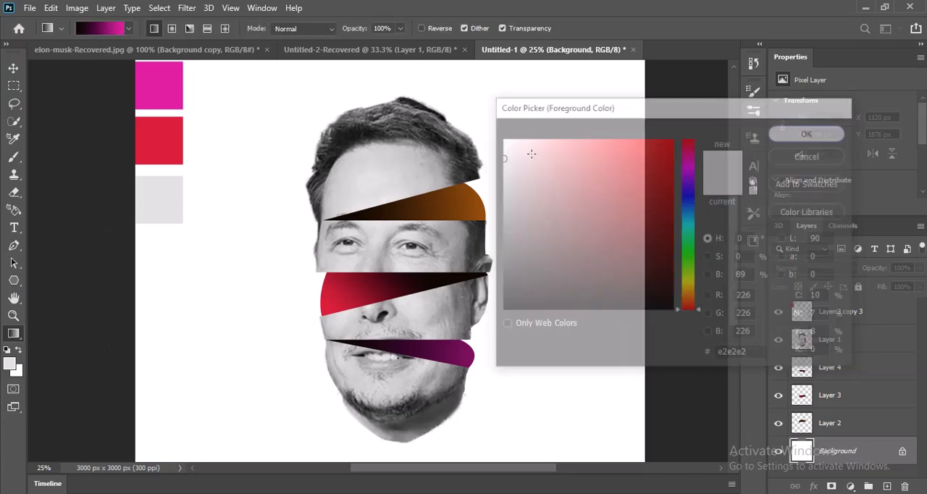
key(alt+BackSpace)
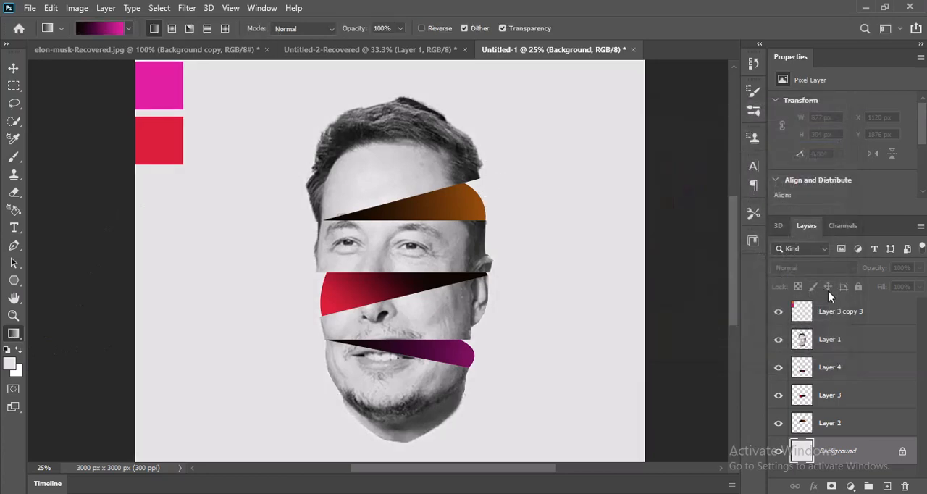
drag(845, 319, 905, 486)
With rulers shown, merge the face and three gradient layers into one and move the artwork up to about X 939 px, Y 276 px
key(ctrl+minus)
key(ctrl+minus)
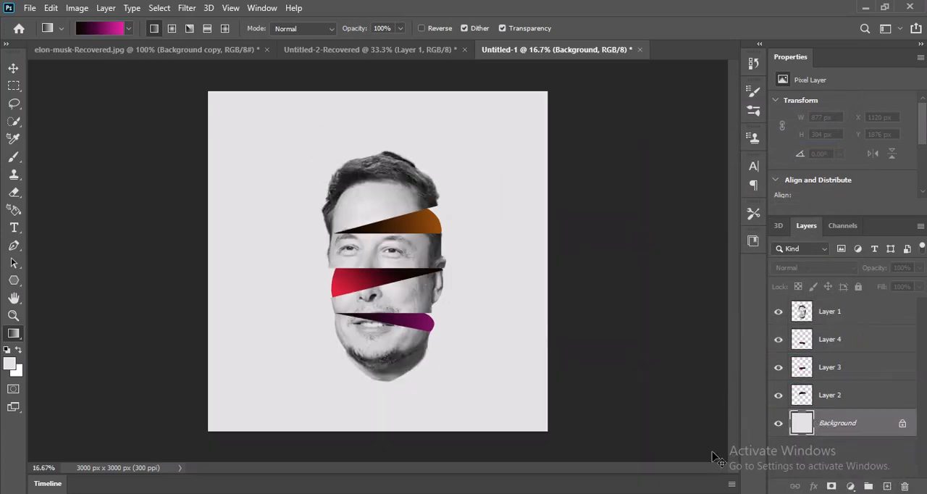
click(856, 398)
shift+click(831, 311)
key(ctrl+r)
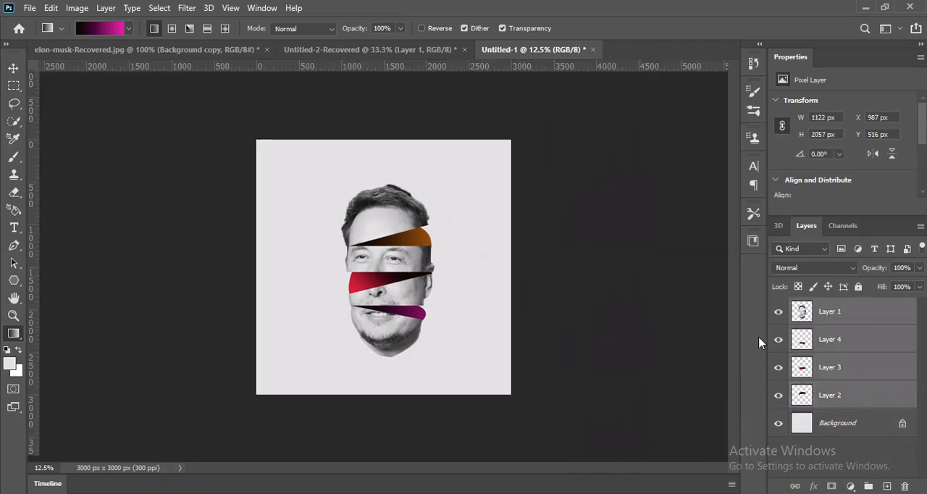
key(ctrl+e)
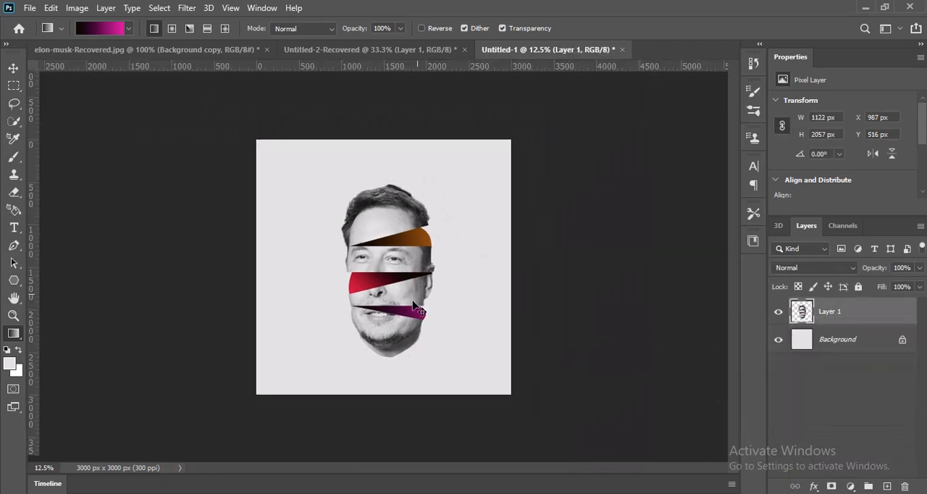
drag(418, 300, 413, 279)
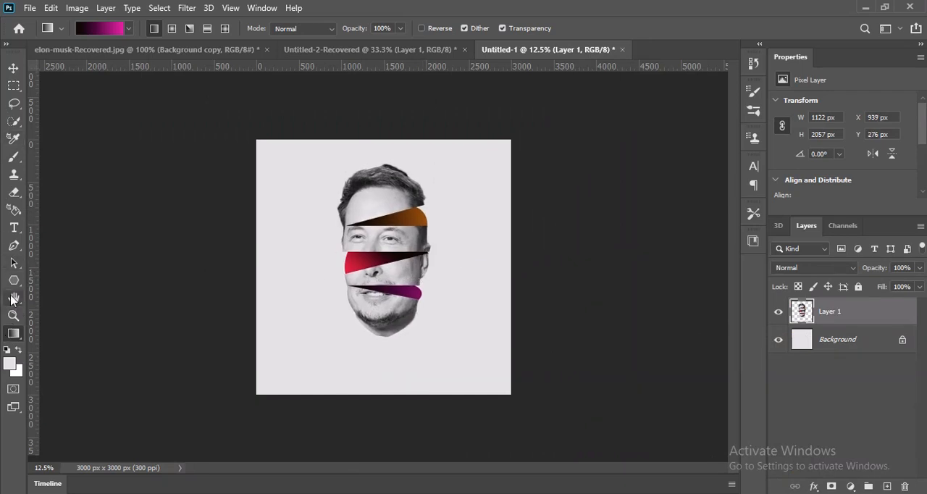
Add the text "ELON MUSK" at 60 pt in the empty area below the face
click(15, 229)
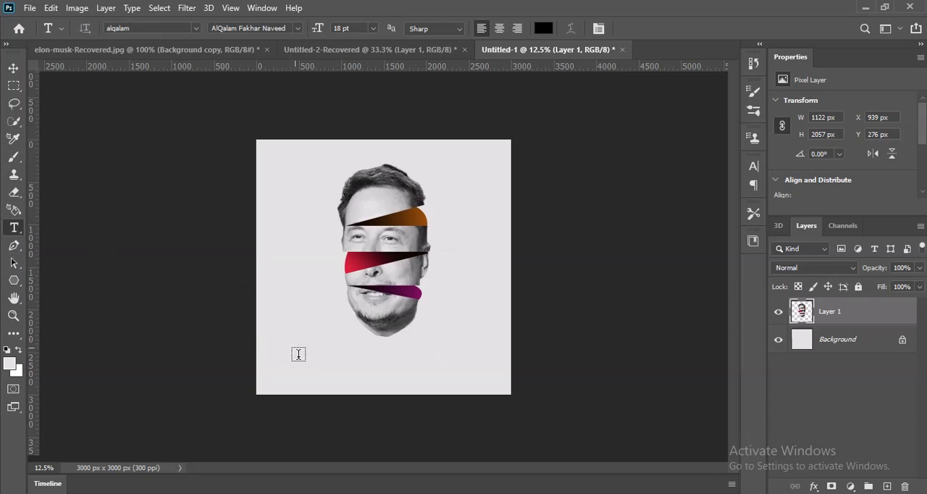
click(297, 353)
click(373, 29)
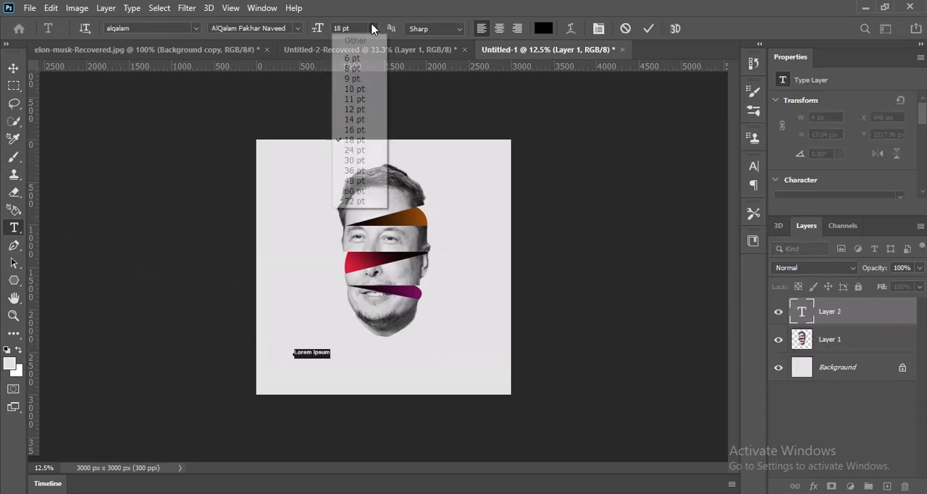
click(354, 191)
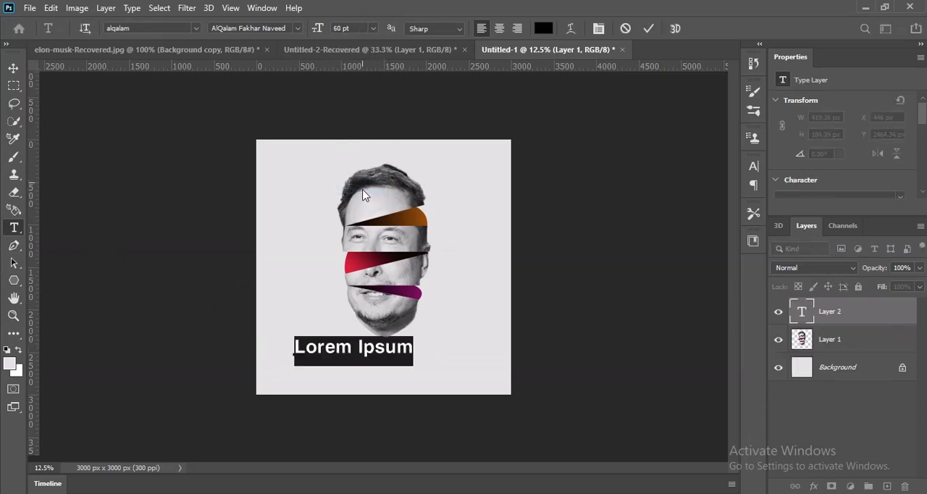
text(ELO)
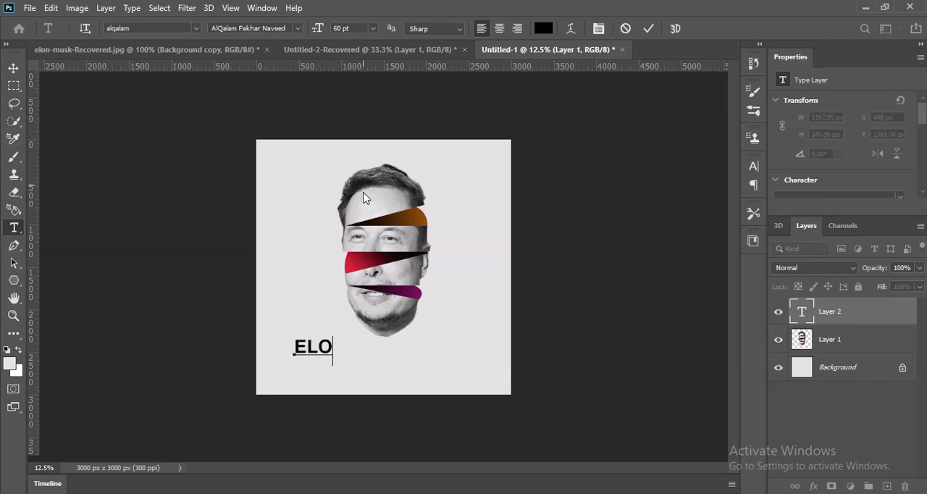
text(N MUSK)
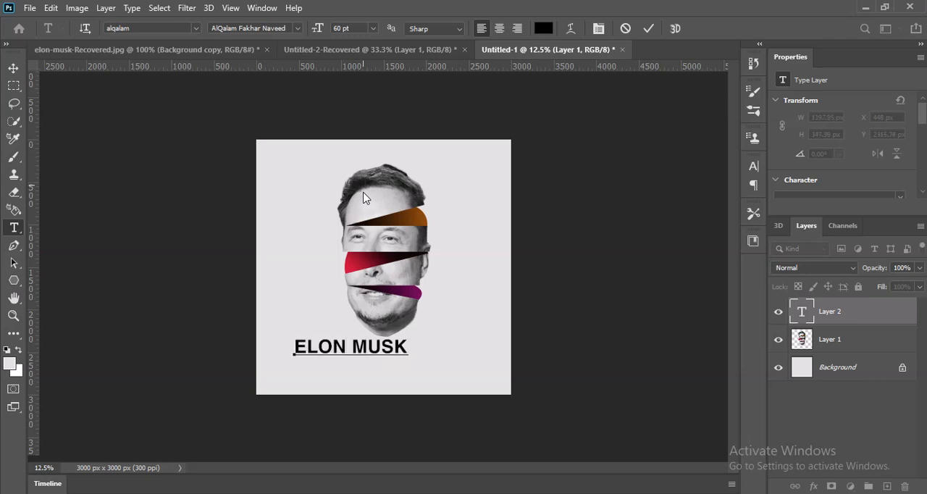
click(837, 312)
Centre the ELON MUSK text below the face and place a copy, scaled to about 21 pt, centred along the poster's top edge
drag(364, 352, 391, 149)
key(ctrl+t)
key(Return)
Add a separate 60 pt text reading "10-10-2022" beside the face, starting near the poster's left edge
key(t)
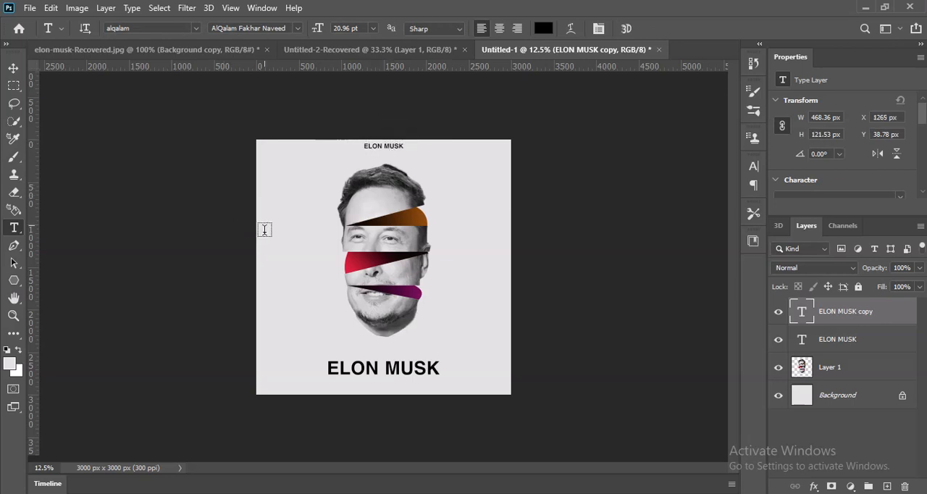
click(265, 229)
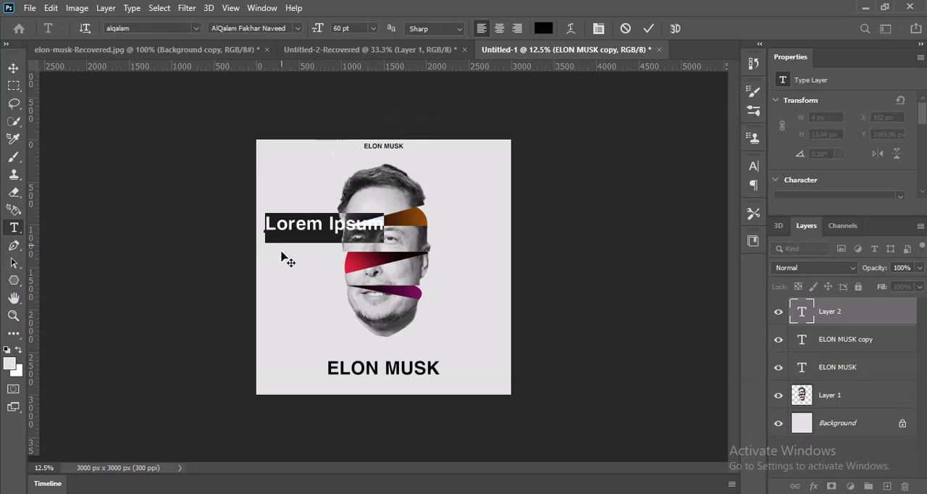
text(10)
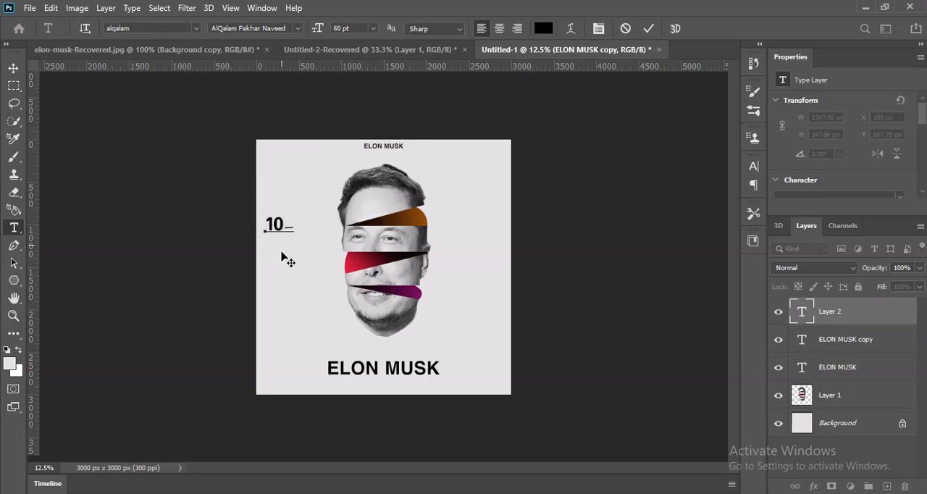
text(-10-2022)
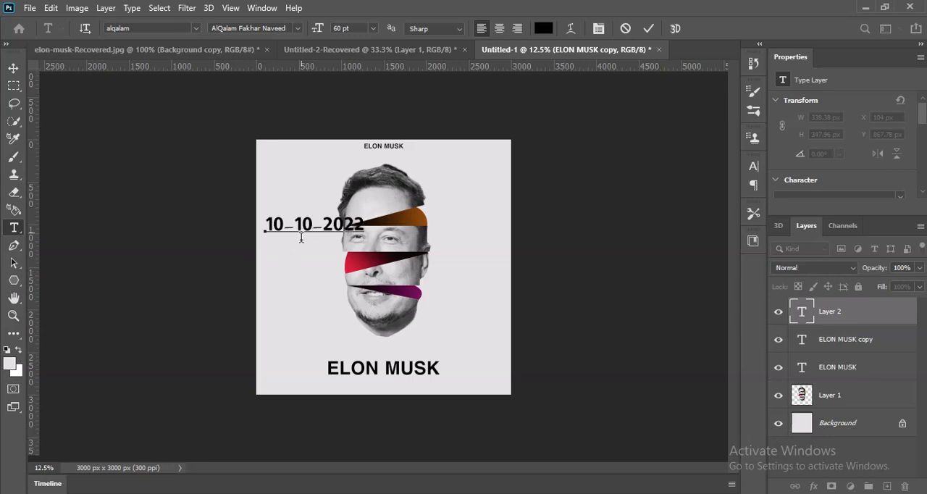
click(877, 314)
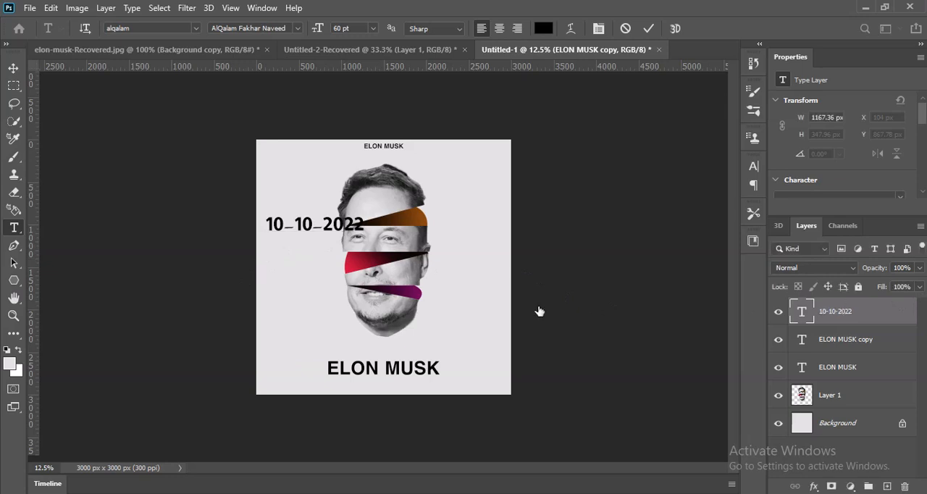
Rotate the date text 90°, scale it to about 23.4 pt at the poster's left edge, and place a copy along the right edge
key(ctrl+t)
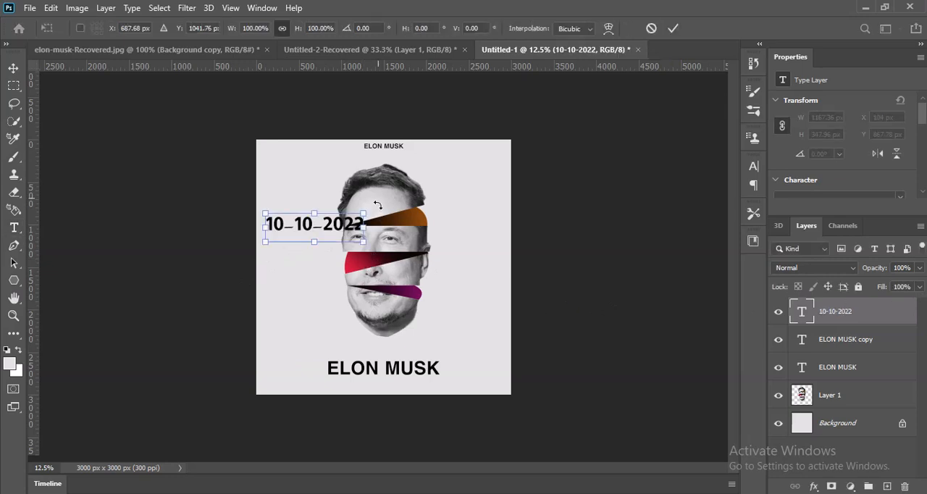
drag(377, 205, 343, 297)
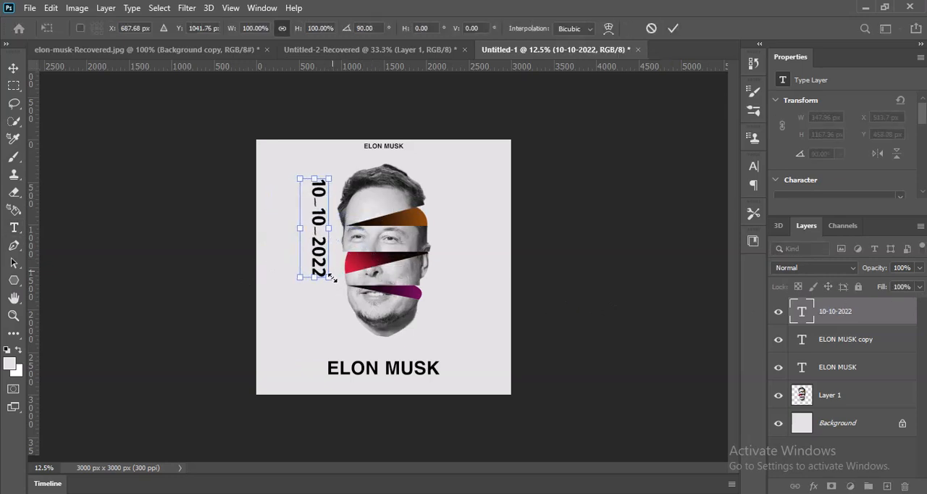
drag(299, 276, 502, 274)
key(Return)
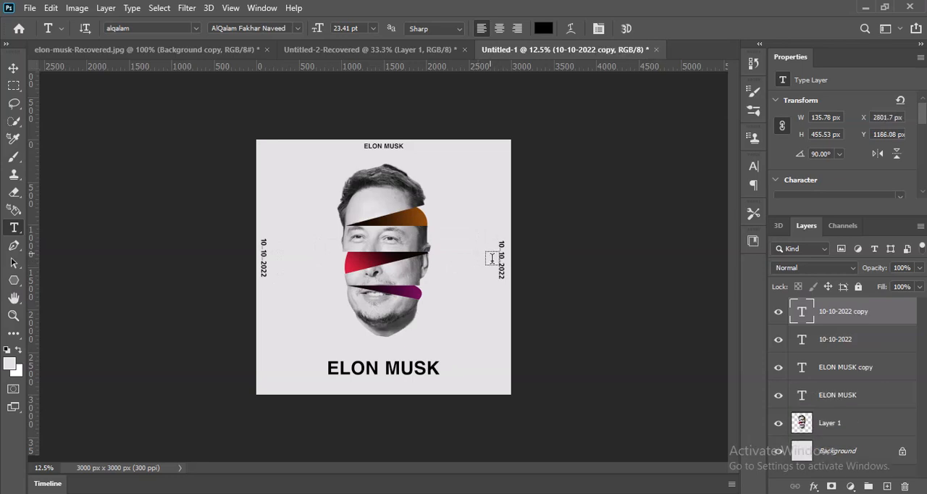